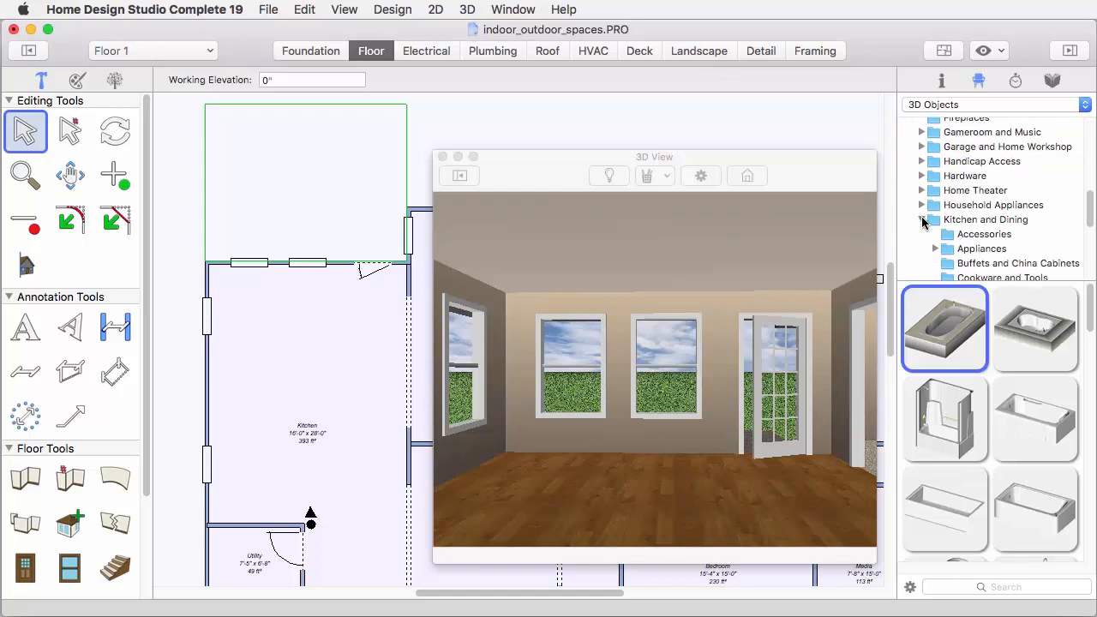
Place a round wood-top table with curved metal legs from the Kitchen and Dining tables in the kitchen's upper area
{"action": "left_click", "coordinate": [976, 236]}
{"action": "scroll", "coordinate": [977, 241], "scroll_direction": "down", "scroll_amount": 3}
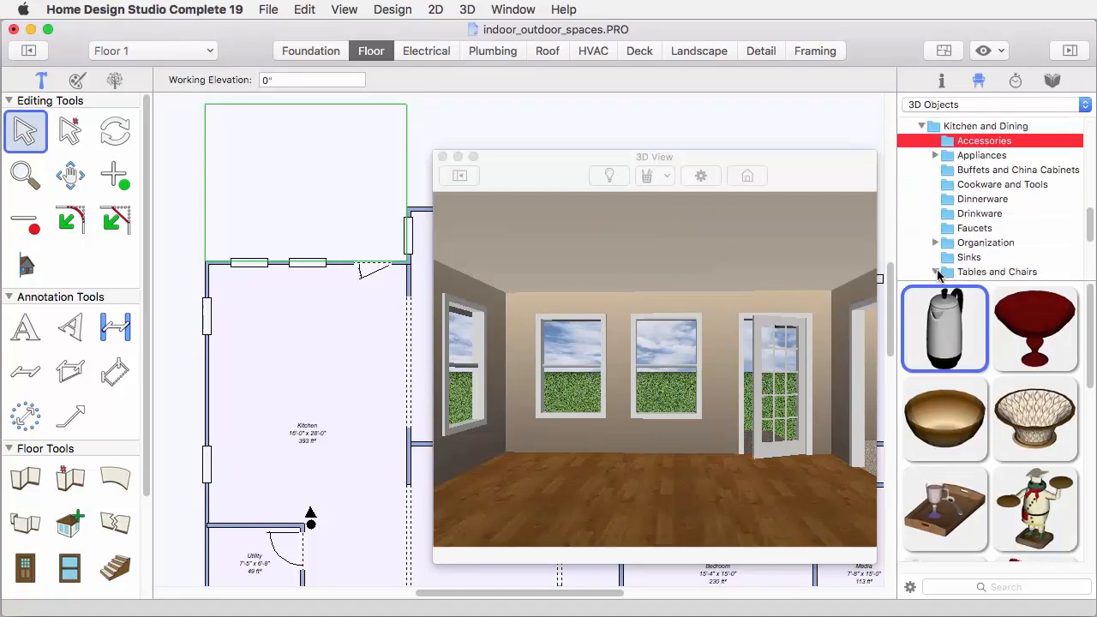
{"action": "scroll", "coordinate": [977, 244], "scroll_direction": "down", "scroll_amount": 5}
{"action": "left_click", "coordinate": [983, 161]}
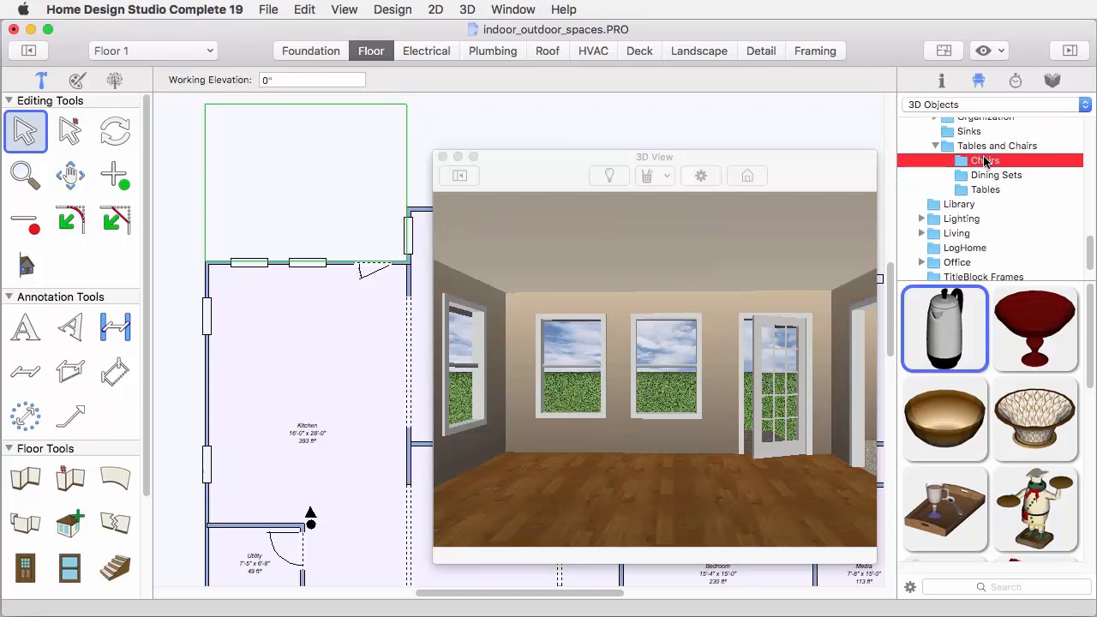
{"action": "left_click", "coordinate": [994, 175]}
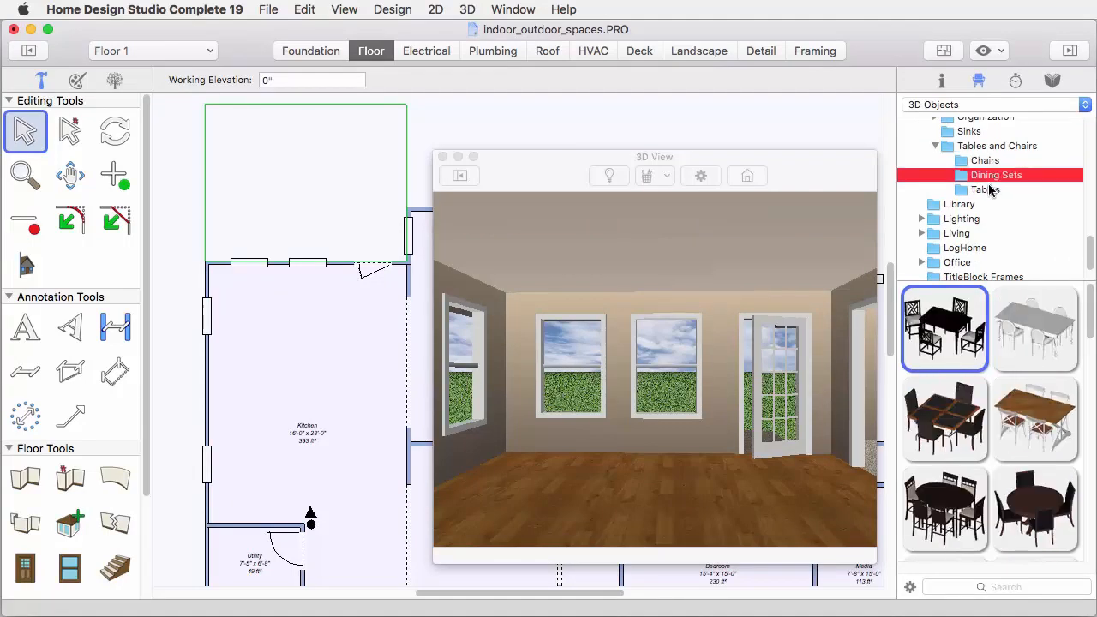
{"action": "left_click", "coordinate": [987, 189]}
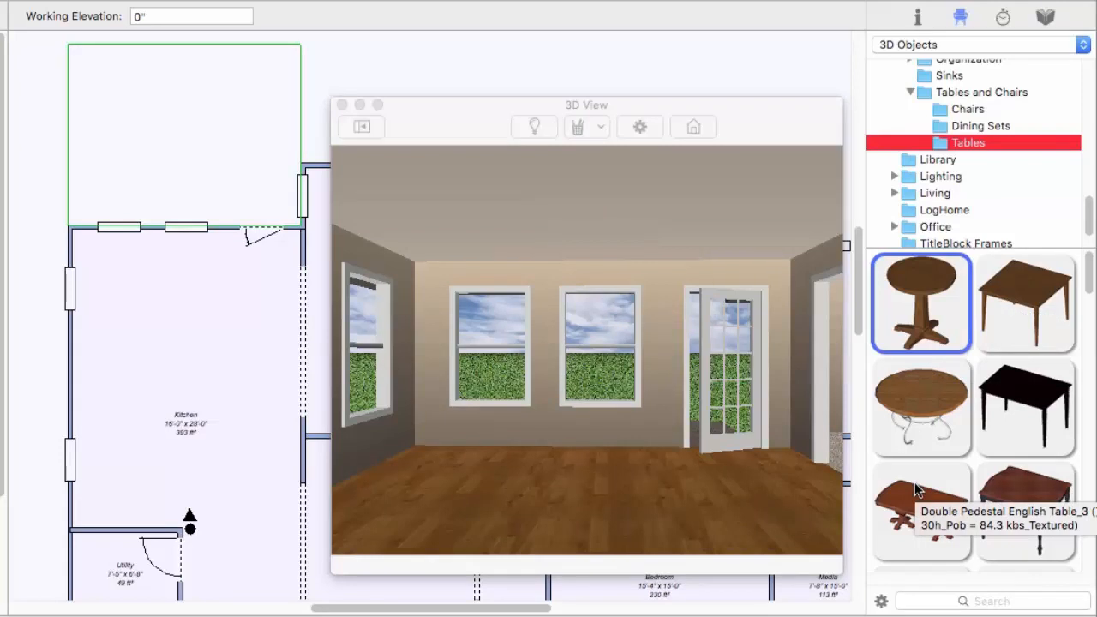
{"action": "left_click", "coordinate": [923, 406]}
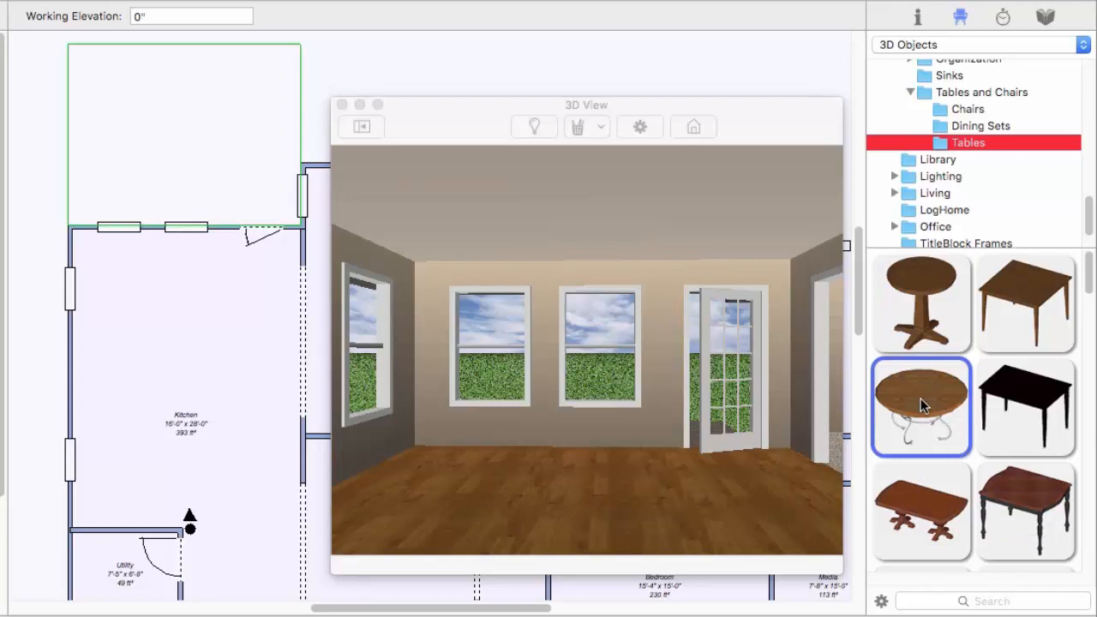
{"action": "left_click_drag", "start_coordinate": [923, 406], "coordinate": [190, 300]}
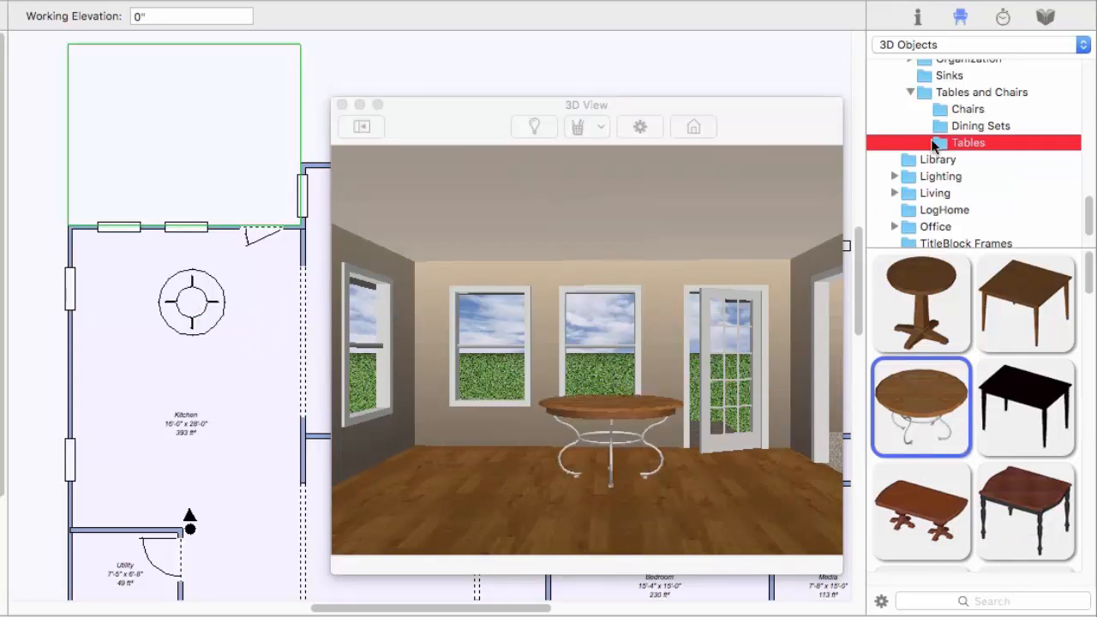
Place two cushioned chairs with scrolled metal legs at the rear and right side of the round table
{"action": "left_click", "coordinate": [950, 113]}
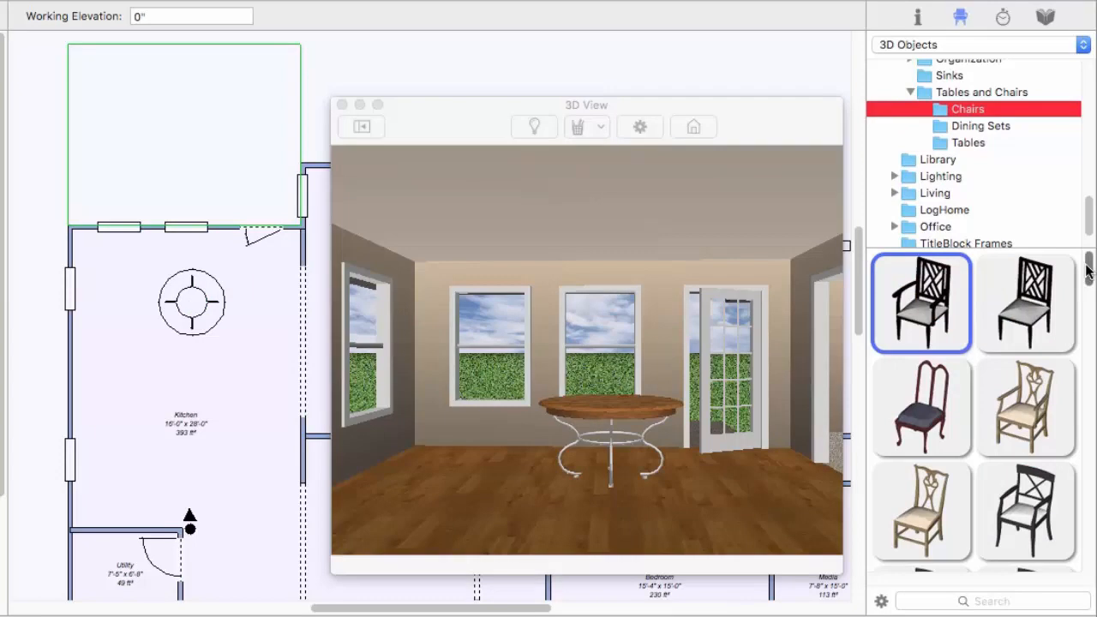
{"action": "scroll", "coordinate": [1070, 304], "scroll_direction": "down", "scroll_amount": 10}
{"action": "left_click_drag", "start_coordinate": [1077, 315], "coordinate": [1078, 500]}
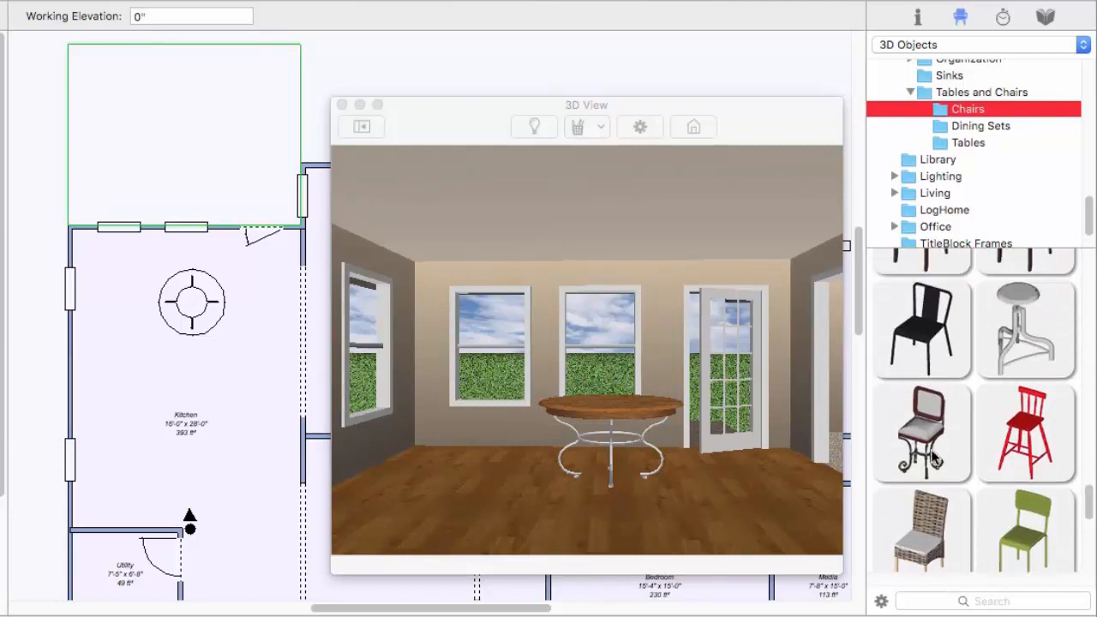
{"action": "left_click_drag", "start_coordinate": [934, 460], "coordinate": [196, 268]}
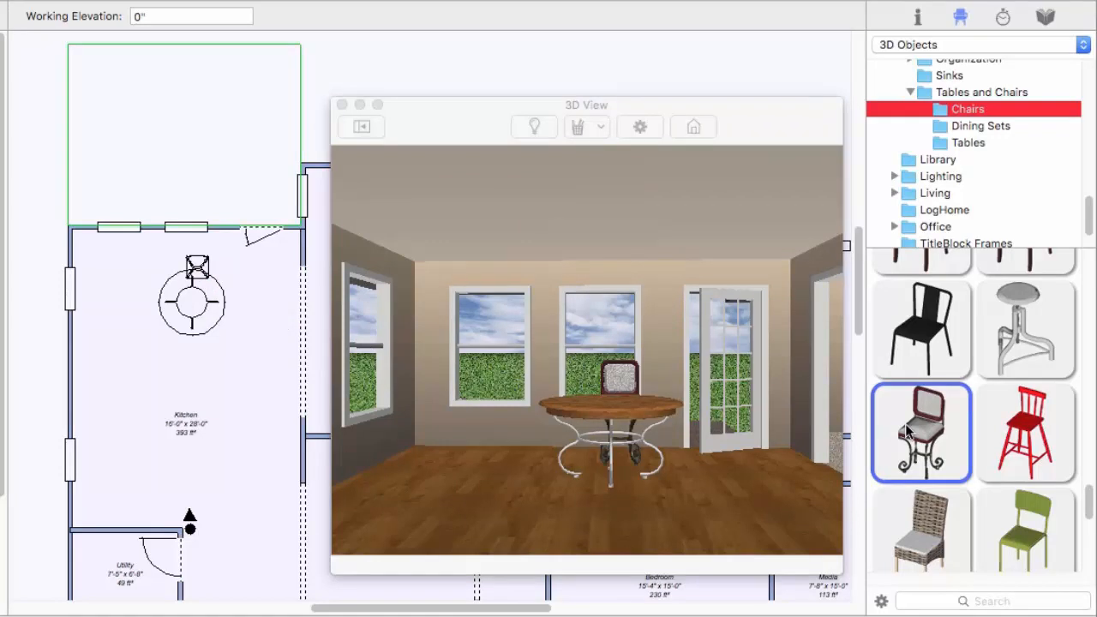
{"action": "left_click_drag", "start_coordinate": [906, 433], "coordinate": [230, 302]}
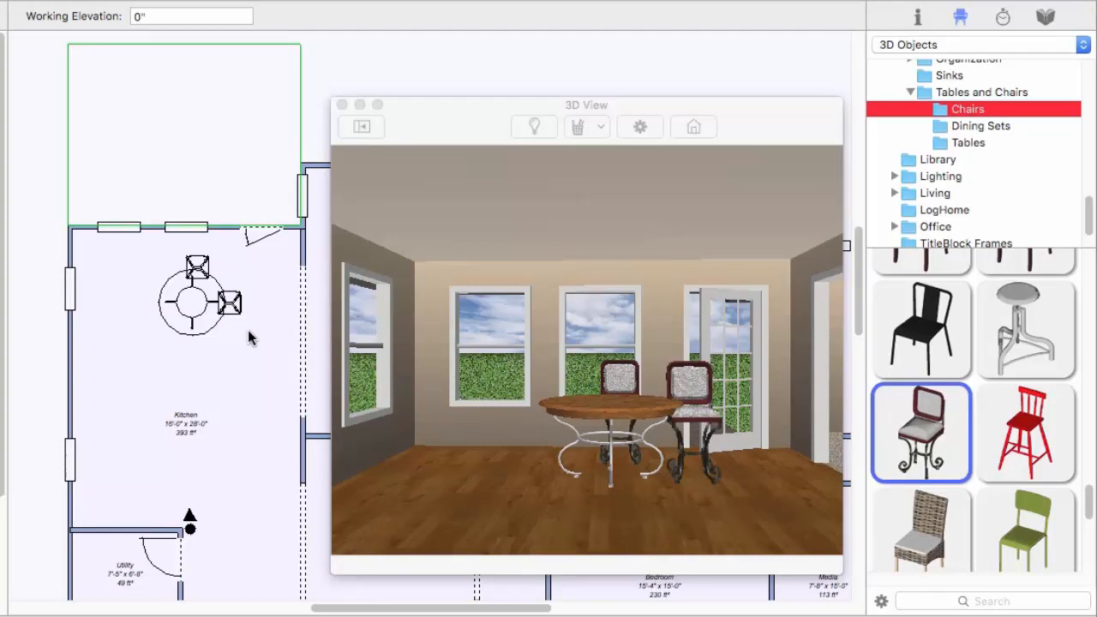
Delete both cushioned metal-legged chairs from around the round table
{"action": "left_click", "coordinate": [231, 309]}
{"action": "key", "text": "Delete"}
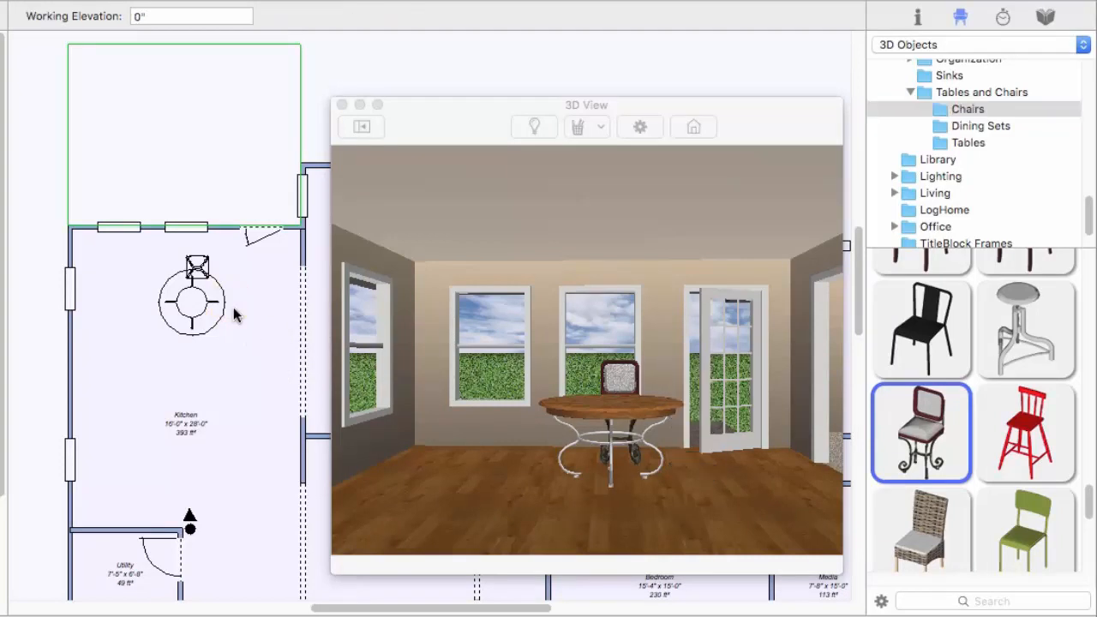
{"action": "left_click", "coordinate": [197, 267]}
{"action": "key", "text": "Delete"}
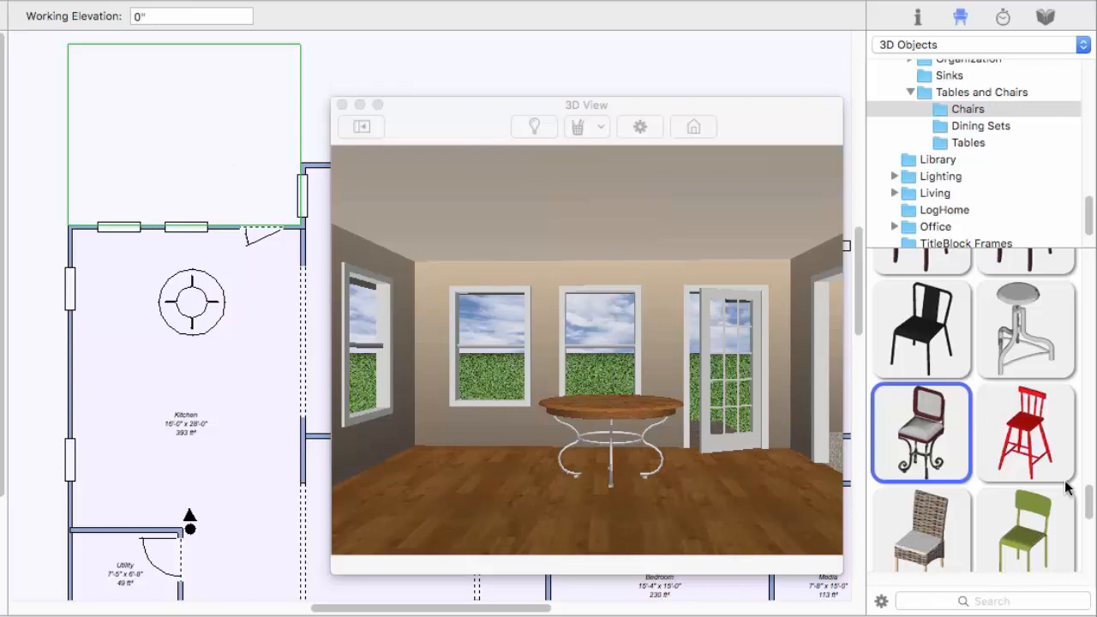
Place four armless wooden ladder-back chairs around the round kitchen table, one on each side
{"action": "left_click_drag", "start_coordinate": [1088, 502], "coordinate": [1082, 340]}
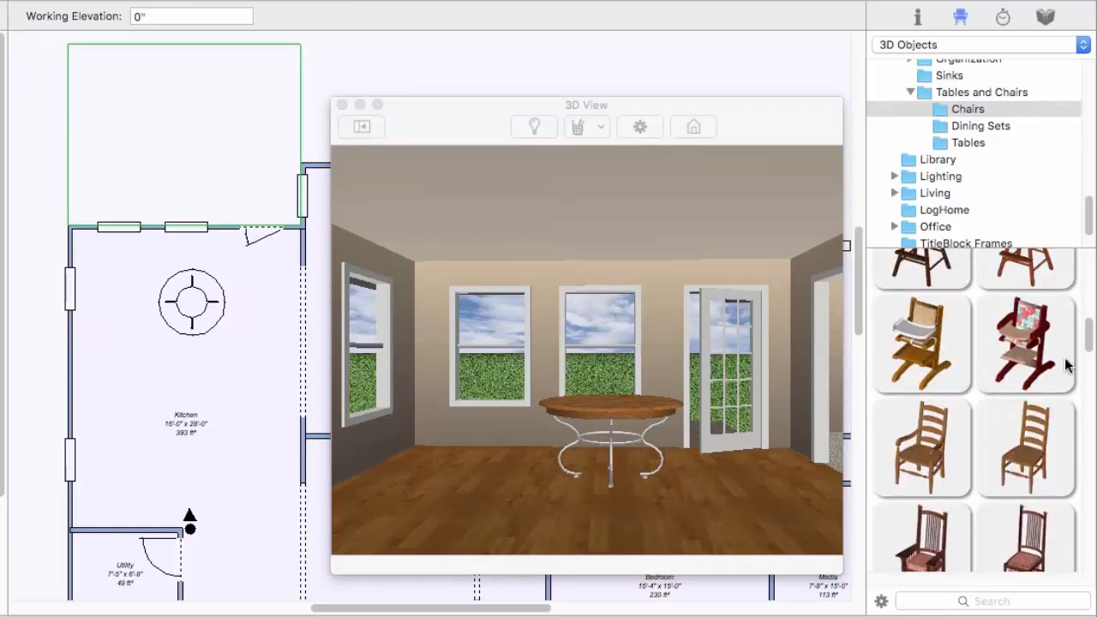
{"action": "left_click_drag", "start_coordinate": [1033, 456], "coordinate": [680, 468]}
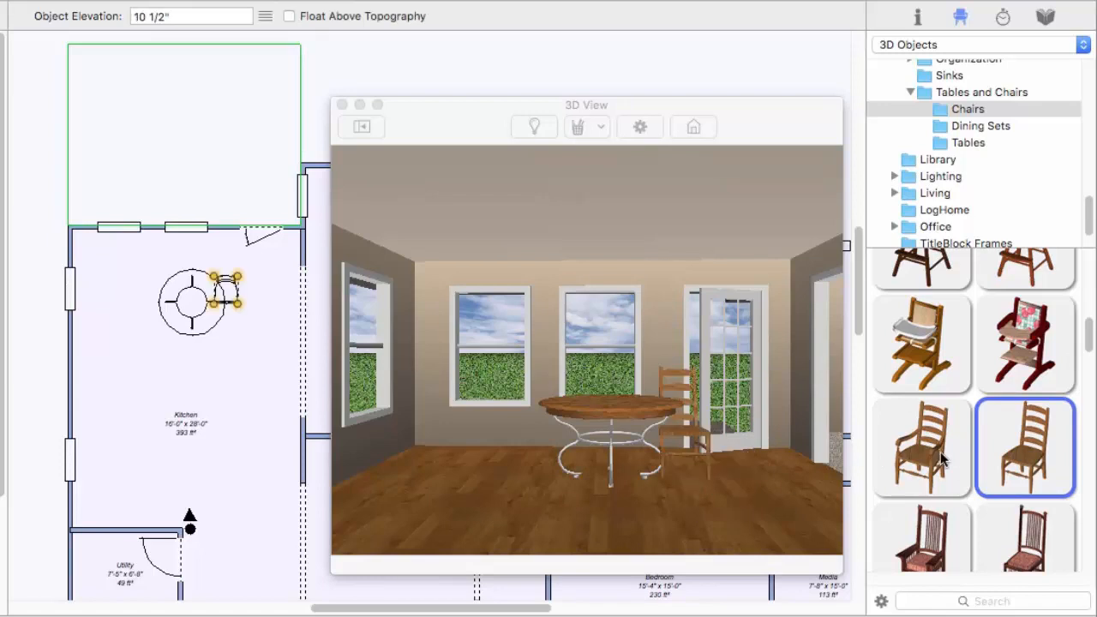
{"action": "left_click_drag", "start_coordinate": [1018, 441], "coordinate": [612, 486]}
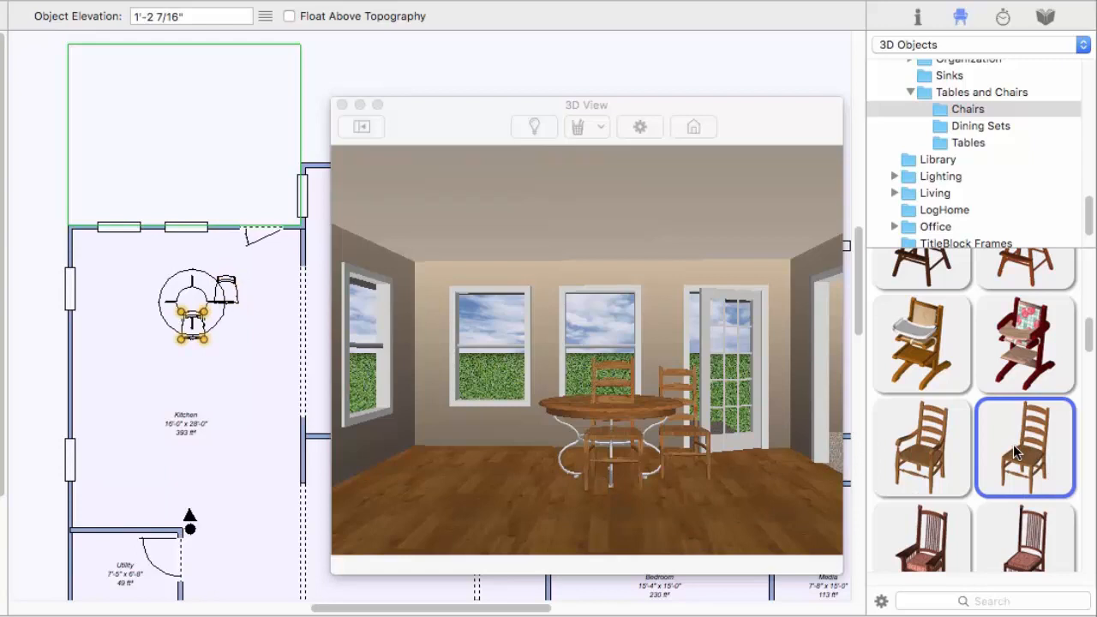
{"action": "left_click_drag", "start_coordinate": [1017, 454], "coordinate": [193, 272]}
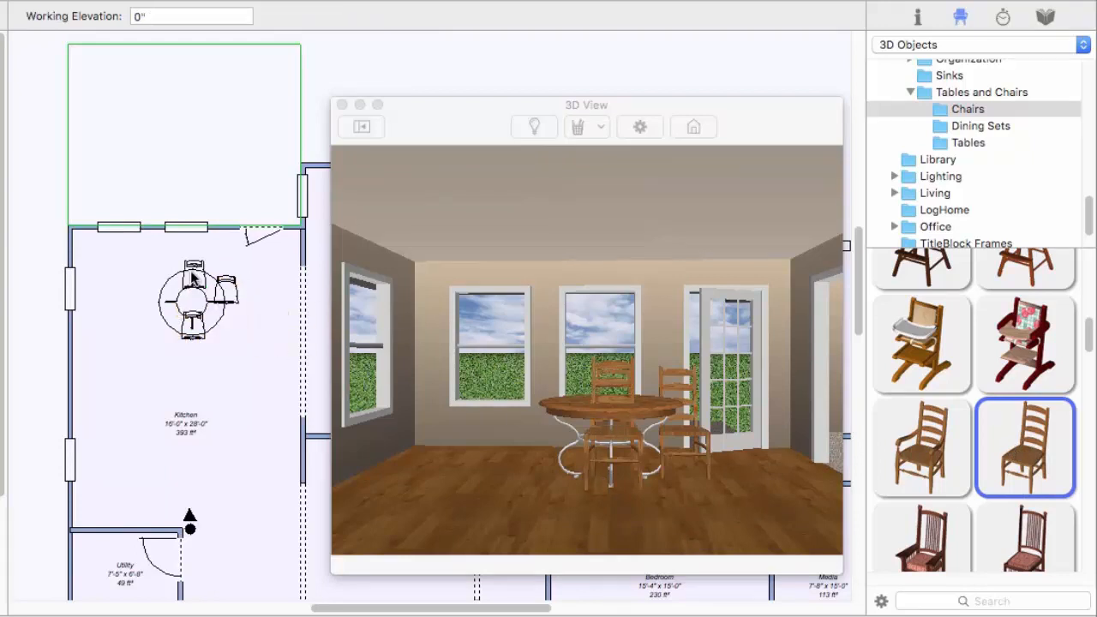
{"action": "left_click_drag", "start_coordinate": [977, 441], "coordinate": [157, 299]}
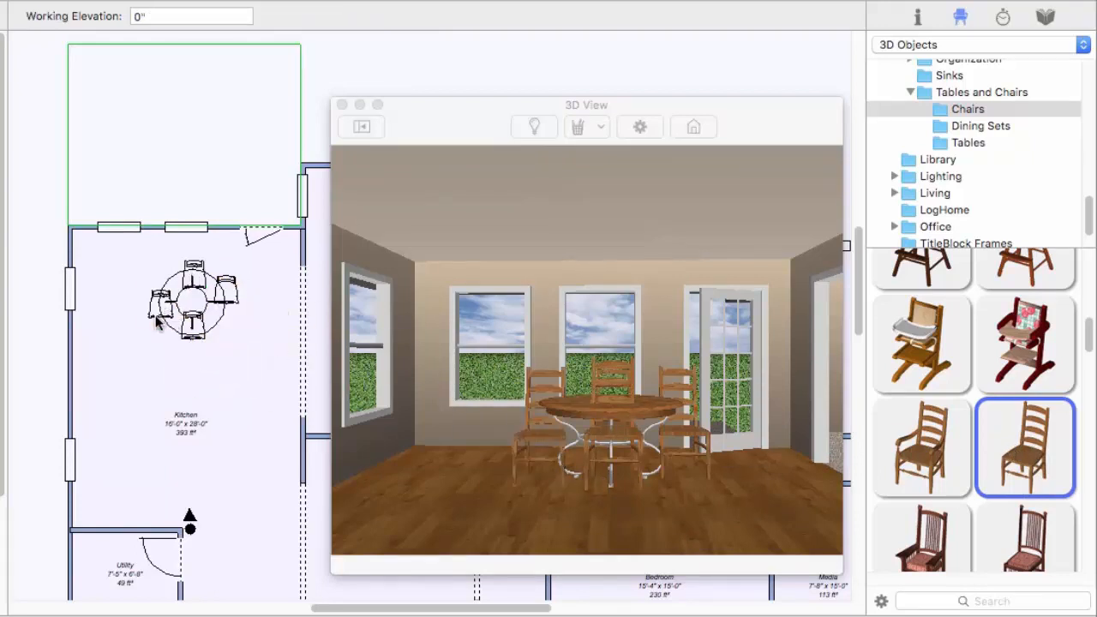
Move the four ladder-back chairs slightly outward from the round table so they sit around its edge
{"action": "left_click", "coordinate": [160, 314]}
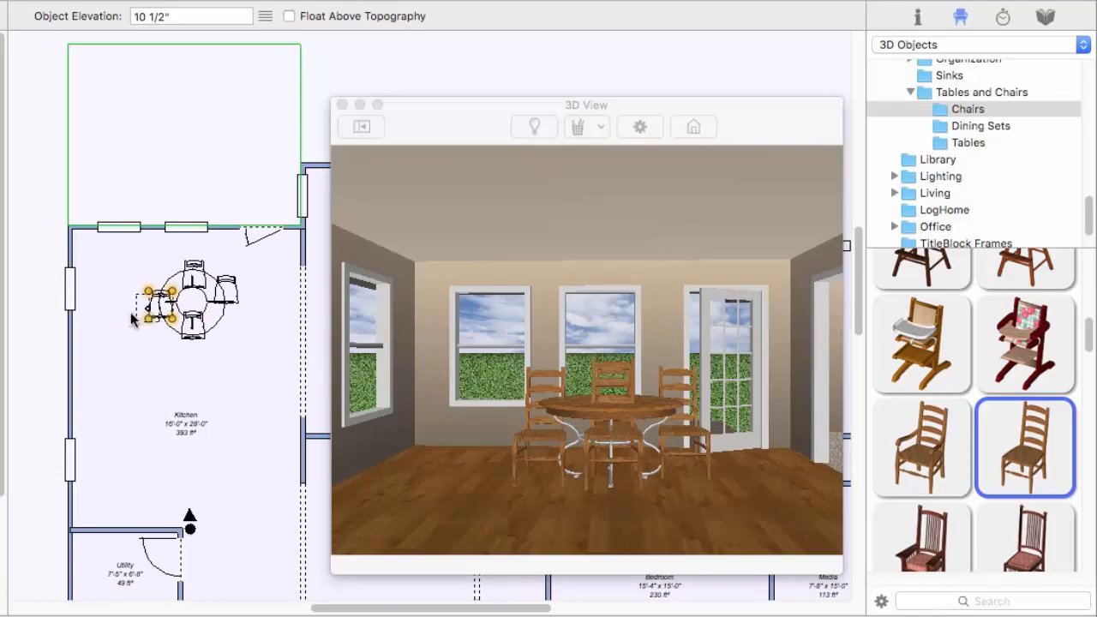
{"action": "left_click_drag", "start_coordinate": [134, 314], "coordinate": [123, 312]}
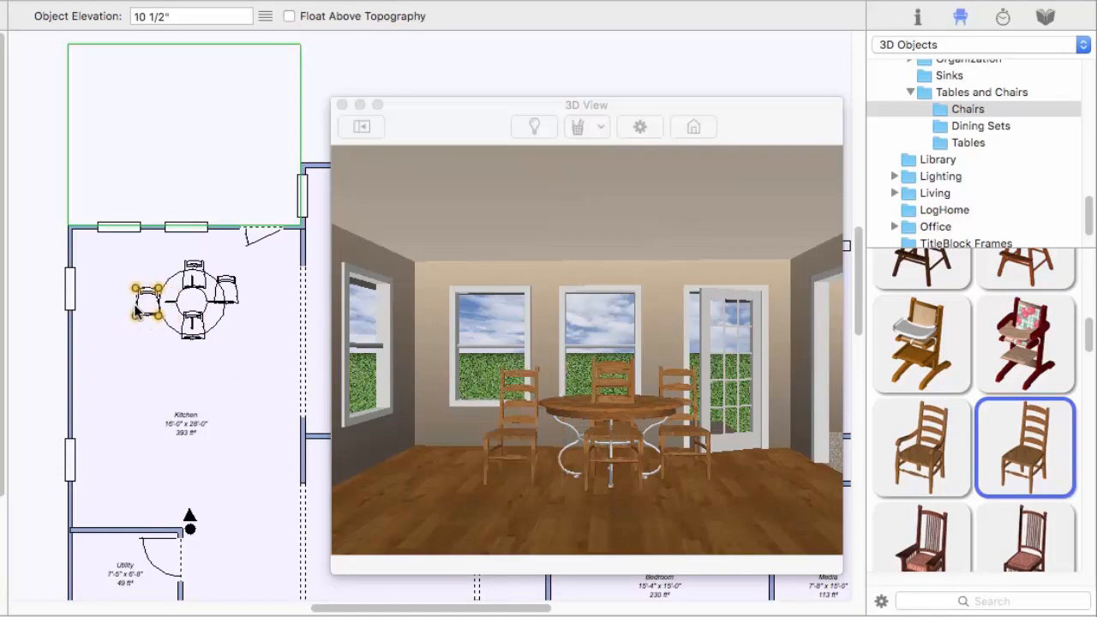
{"action": "left_click", "coordinate": [194, 269]}
{"action": "key", "text": "Up"}
{"action": "key", "text": "Up"}
{"action": "key", "text": "Up"}
{"action": "key", "text": "Up"}
{"action": "key", "text": "Up"}
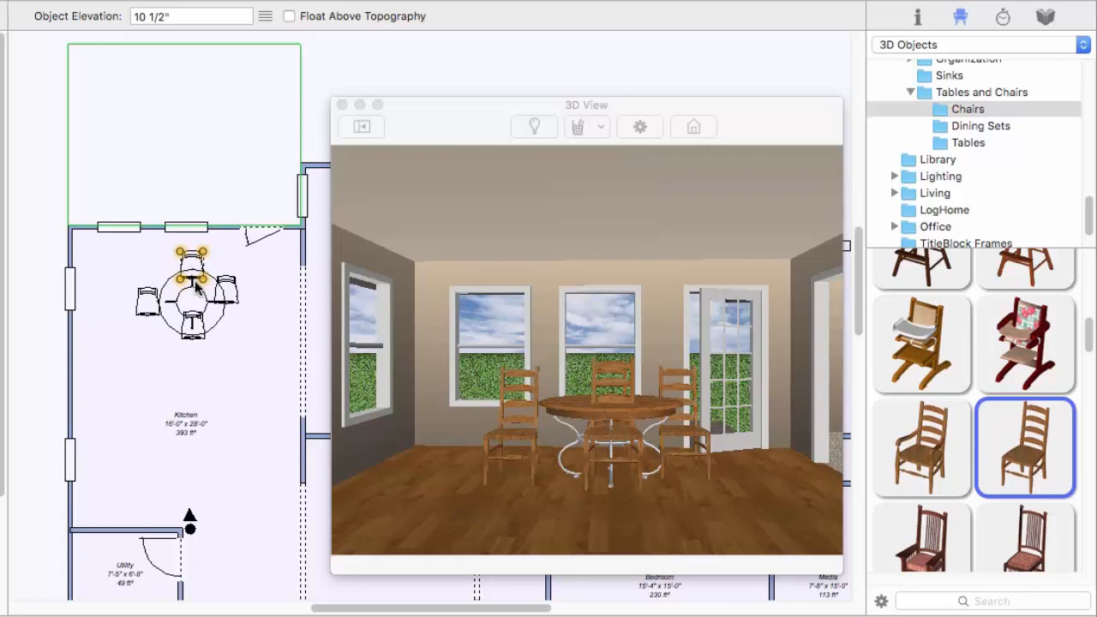
{"action": "left_click_drag", "start_coordinate": [229, 301], "coordinate": [244, 306]}
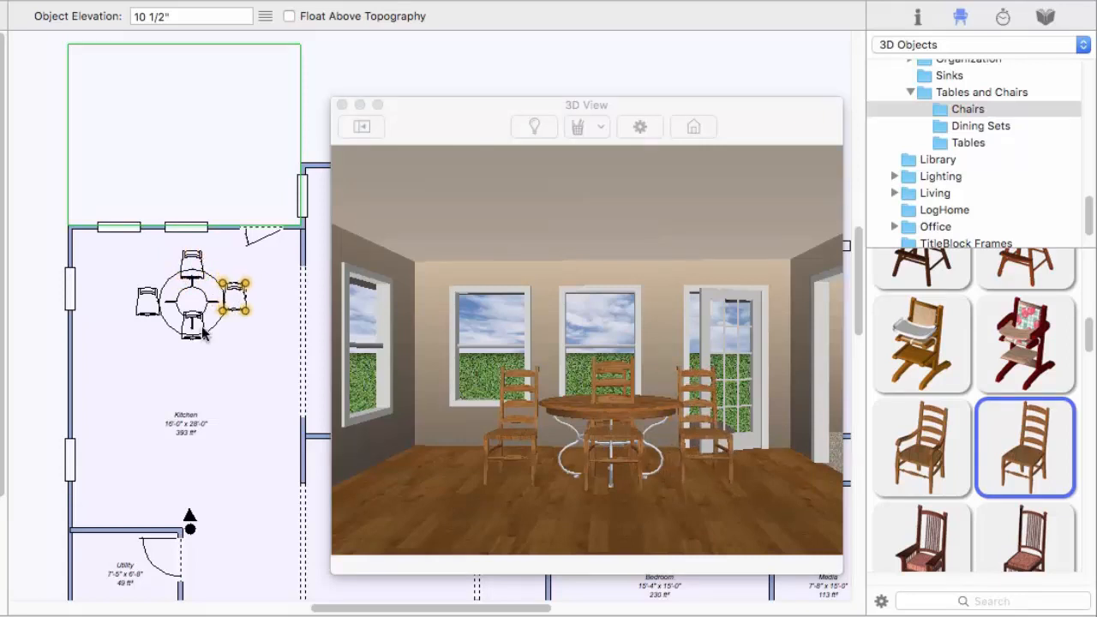
{"action": "left_click_drag", "start_coordinate": [195, 334], "coordinate": [197, 340]}
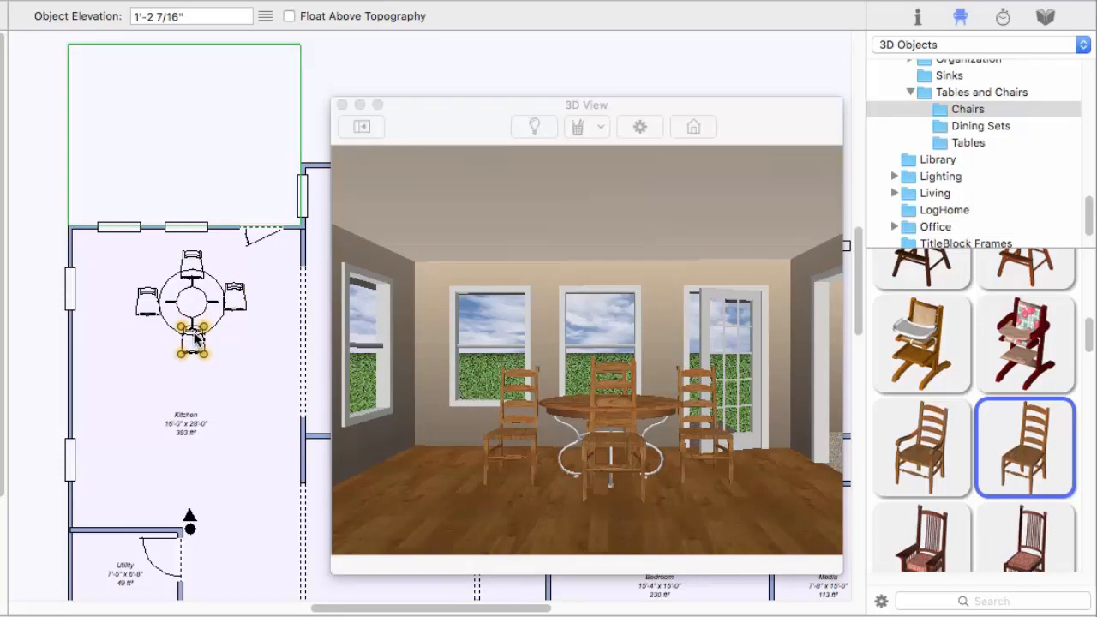
Set the angle of the chair at the front of the table to 180°
{"action": "left_click", "coordinate": [917, 17]}
{"action": "left_click", "coordinate": [985, 62]}
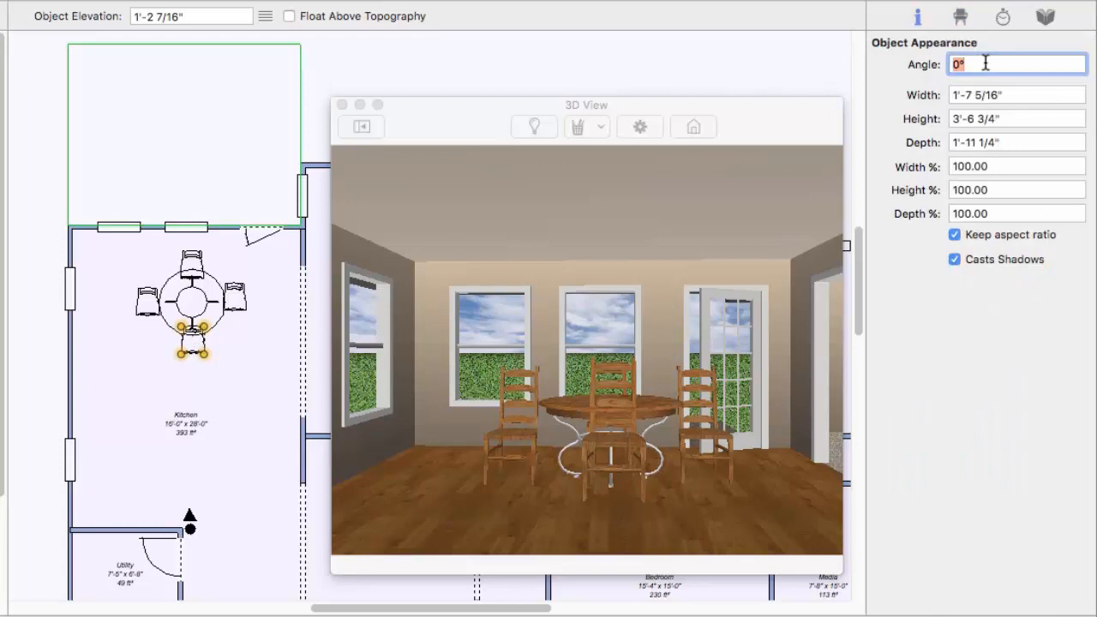
{"action": "key", "text": "Return"}
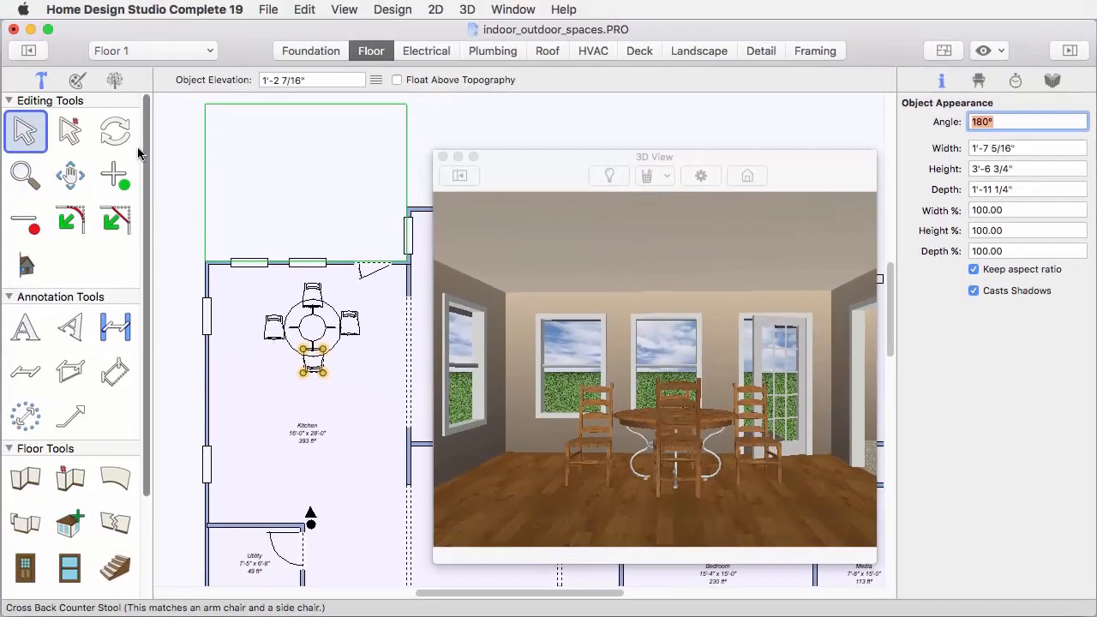
Rotate the table's left chair to about 80° and its right chair to 270° so they face the table, then deselect
{"action": "left_click", "coordinate": [117, 131]}
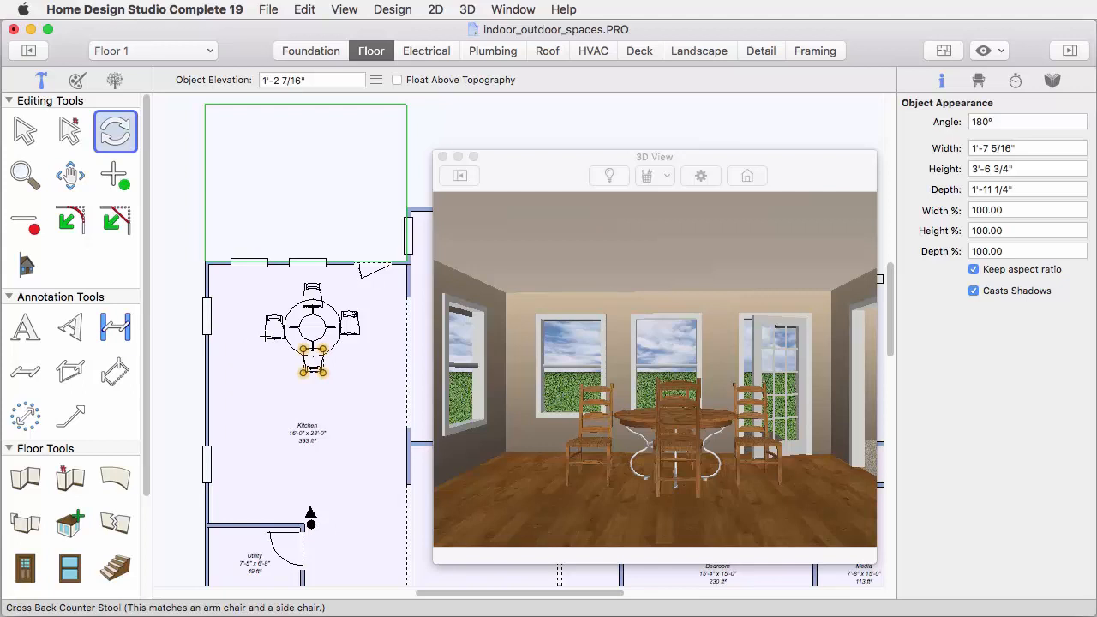
{"action": "left_click", "coordinate": [266, 336]}
{"action": "left_click_drag", "start_coordinate": [263, 316], "coordinate": [254, 336]}
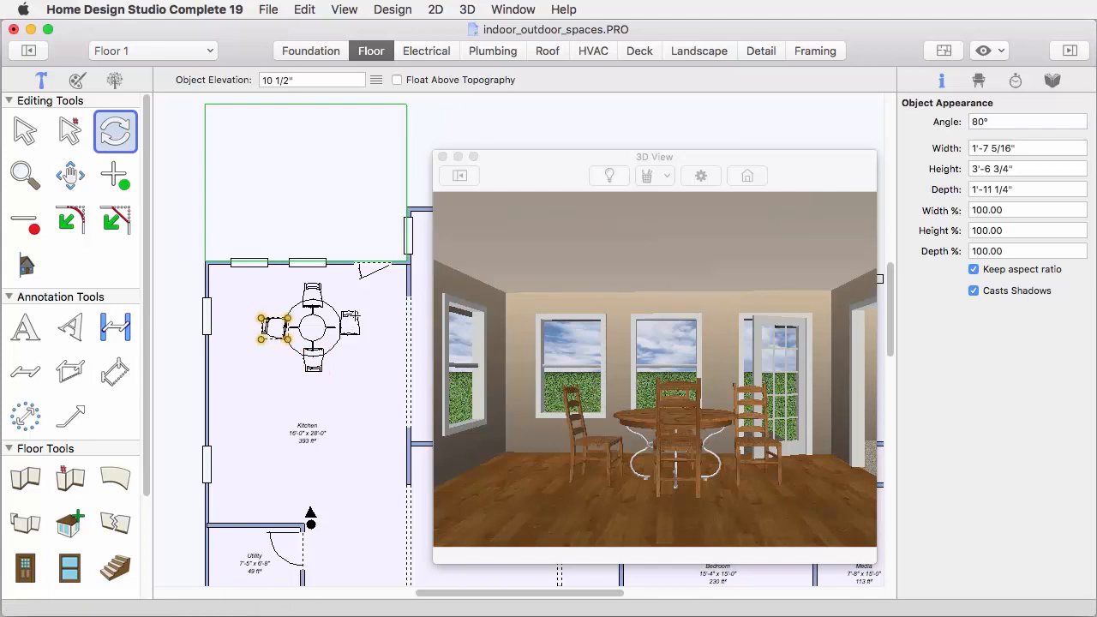
{"action": "left_click", "coordinate": [355, 315]}
{"action": "left_click_drag", "start_coordinate": [359, 311], "coordinate": [361, 339]}
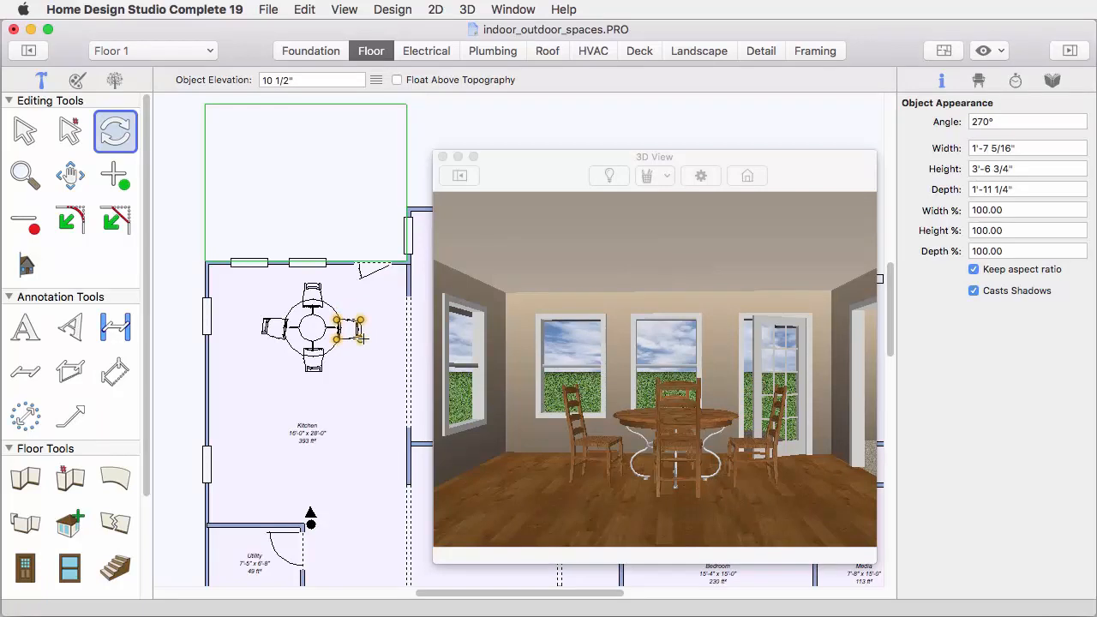
{"action": "left_click", "coordinate": [28, 137]}
{"action": "left_click", "coordinate": [160, 186]}
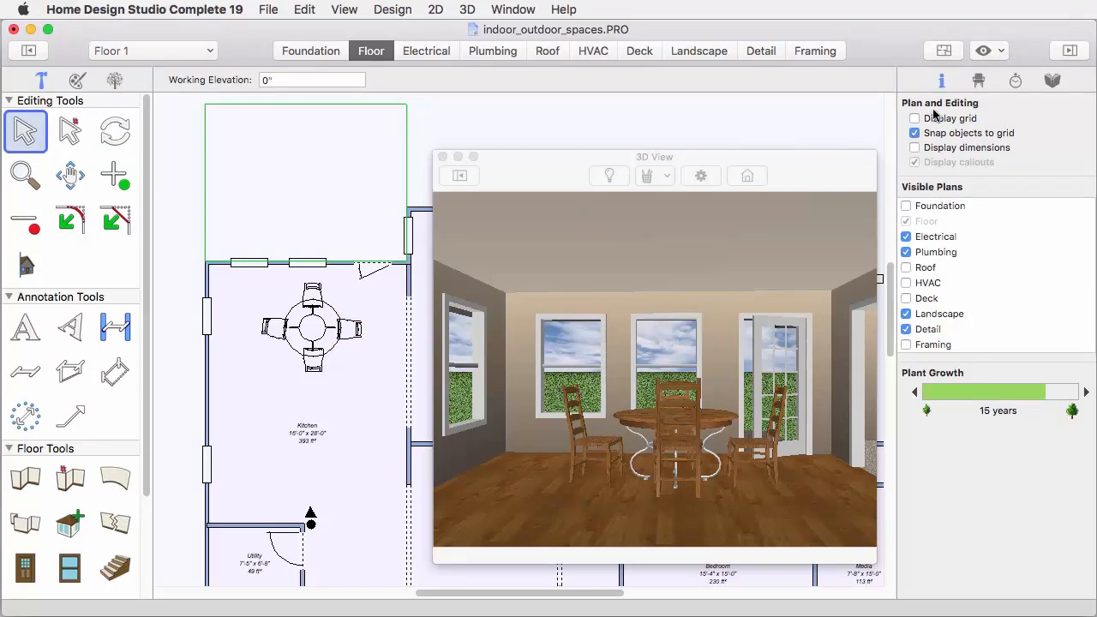
Place the round red rug from the Karastan Traditional and Persian collection under the kitchen table and chairs
{"action": "left_click", "coordinate": [978, 80]}
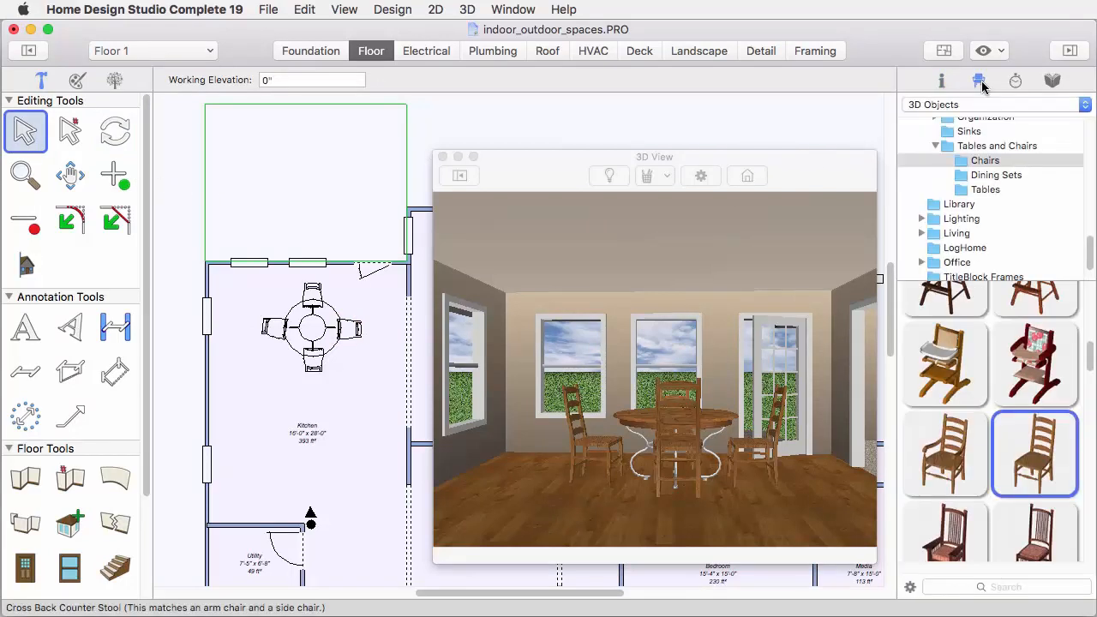
{"action": "left_click_drag", "start_coordinate": [1087, 240], "coordinate": [1086, 180]}
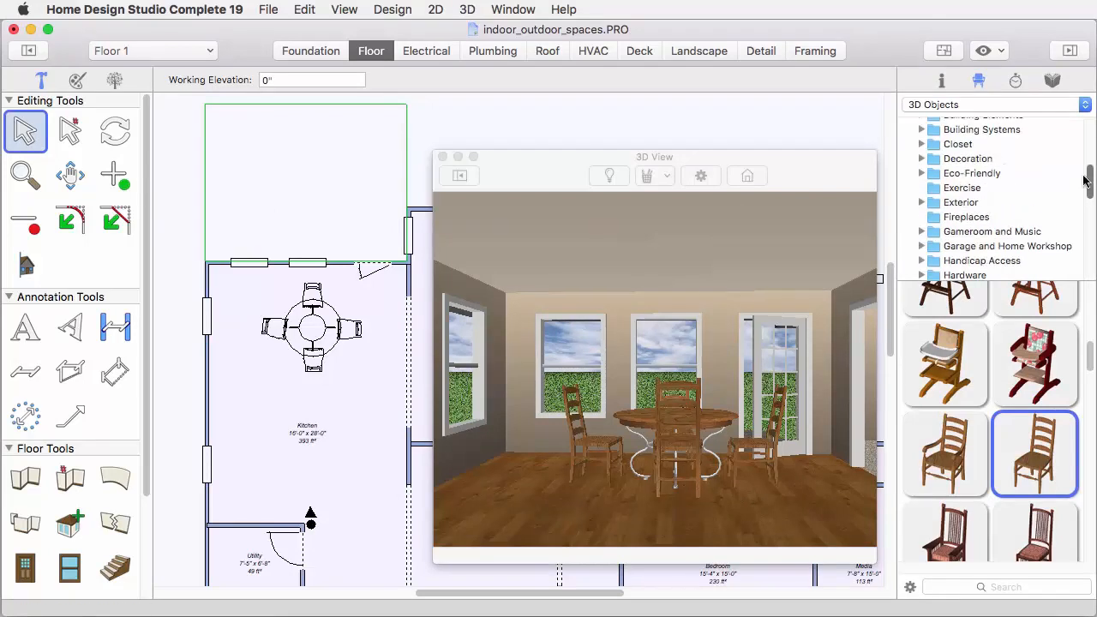
{"action": "left_click", "coordinate": [923, 159]}
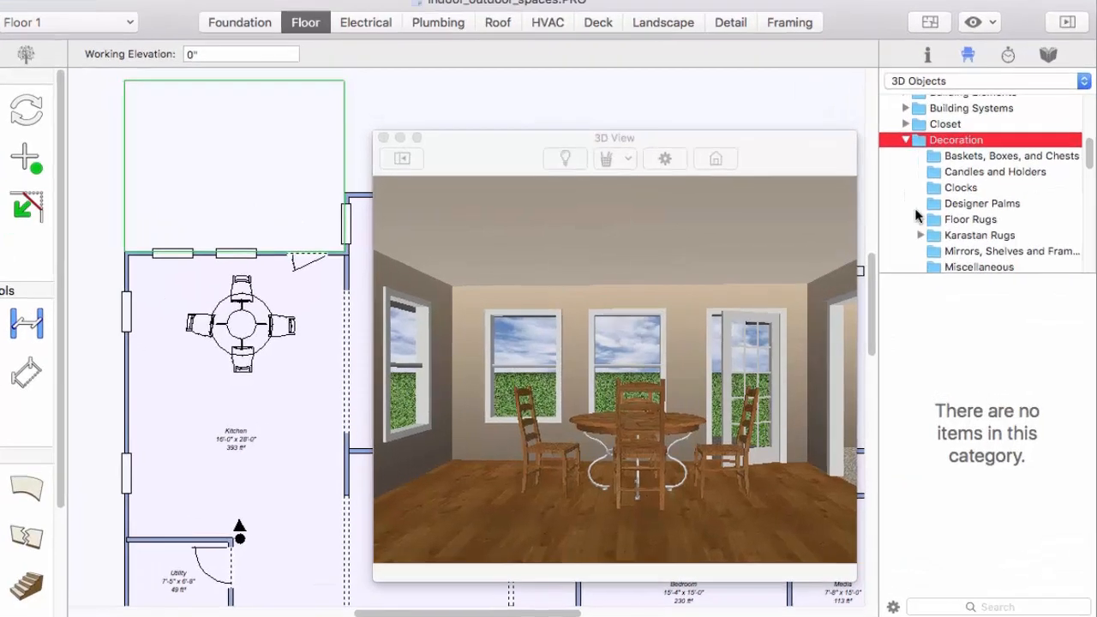
{"action": "left_click", "coordinate": [919, 234]}
{"action": "scroll", "coordinate": [963, 220], "scroll_direction": "down", "scroll_amount": 3}
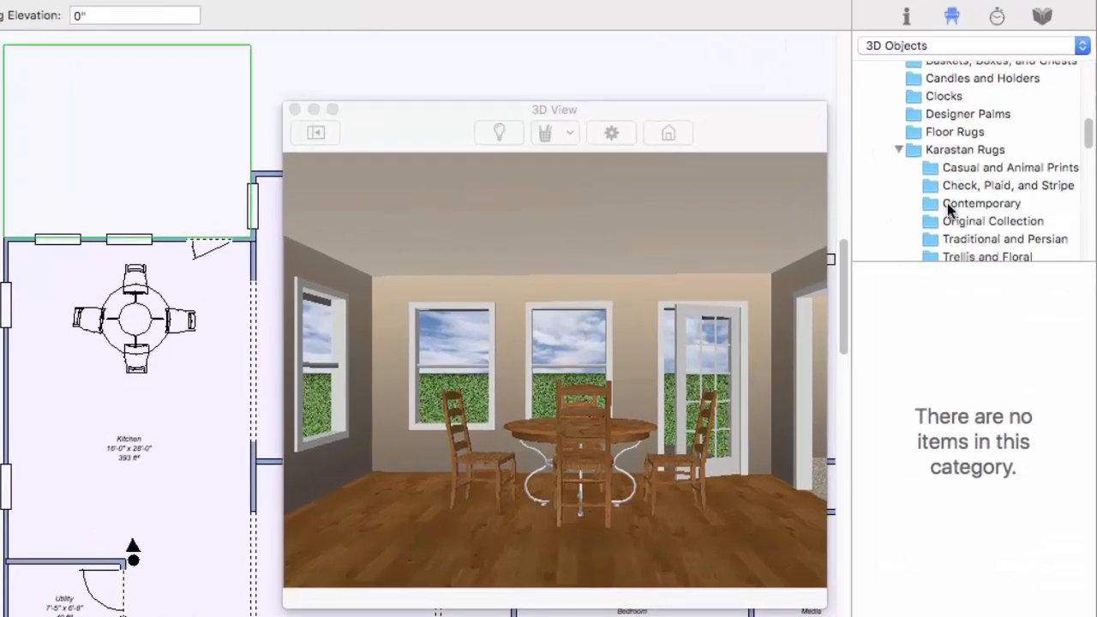
{"action": "left_click", "coordinate": [949, 218]}
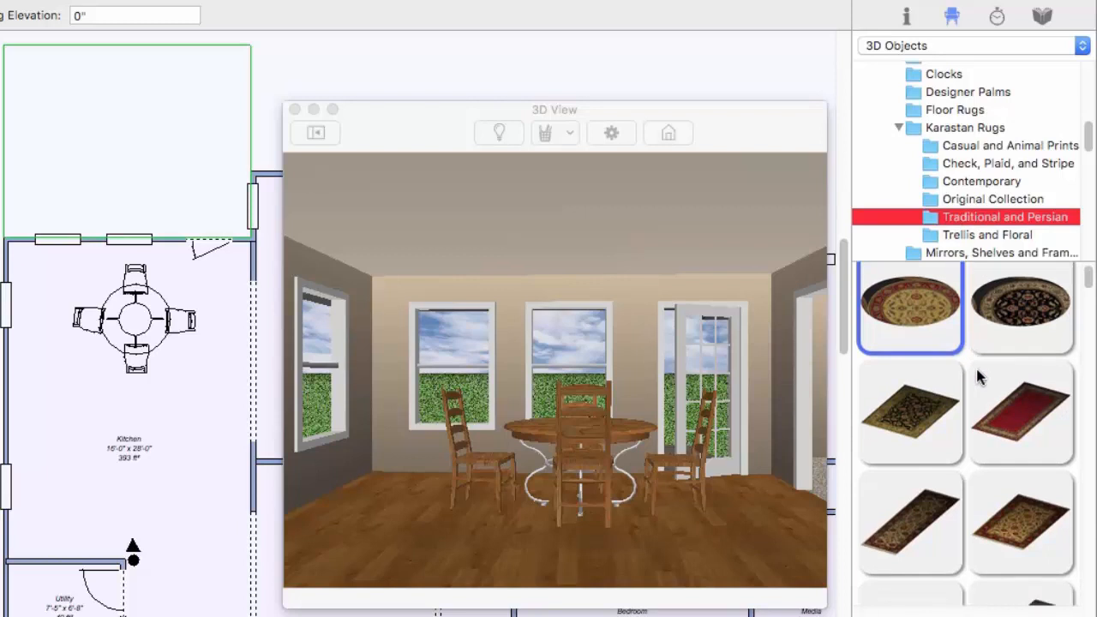
{"action": "scroll", "coordinate": [977, 368], "scroll_direction": "down", "scroll_amount": 3}
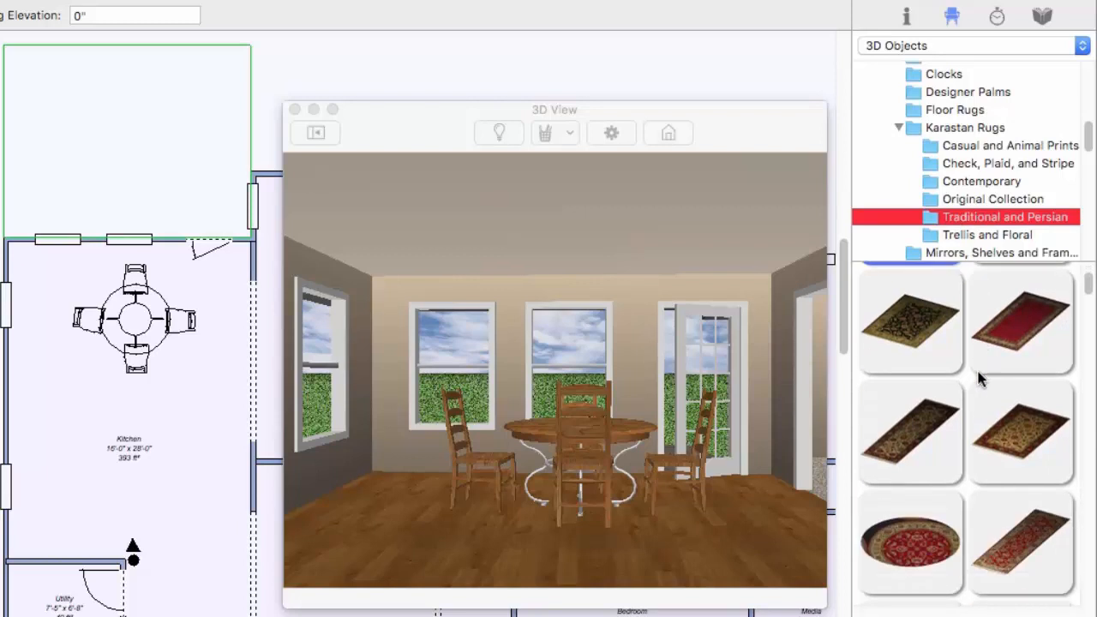
{"action": "left_click", "coordinate": [918, 510]}
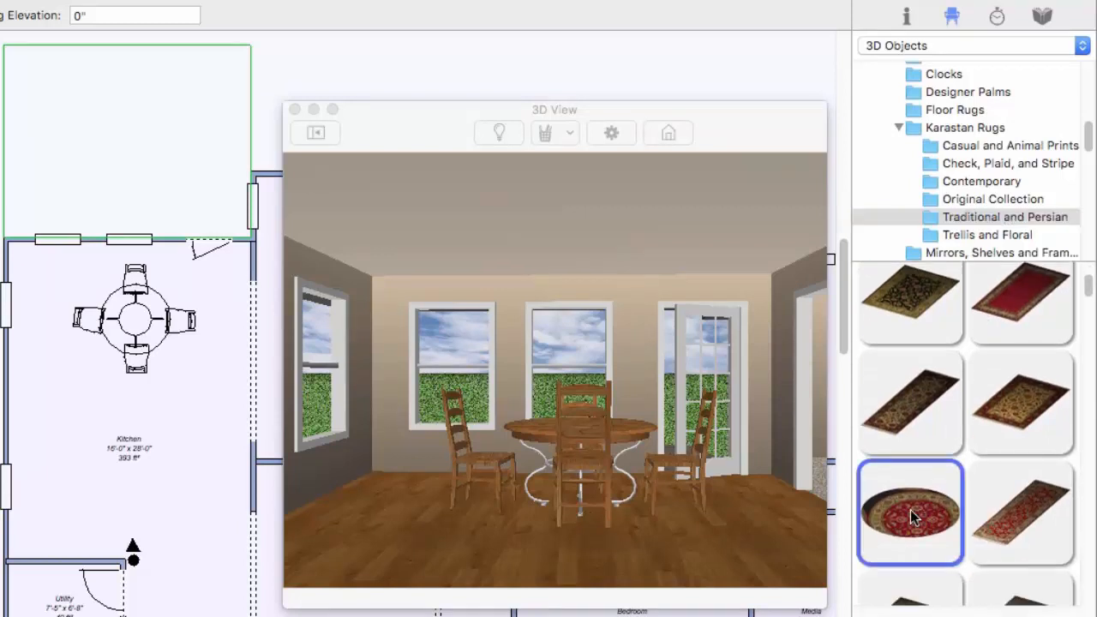
{"action": "left_click_drag", "start_coordinate": [910, 510], "coordinate": [134, 324]}
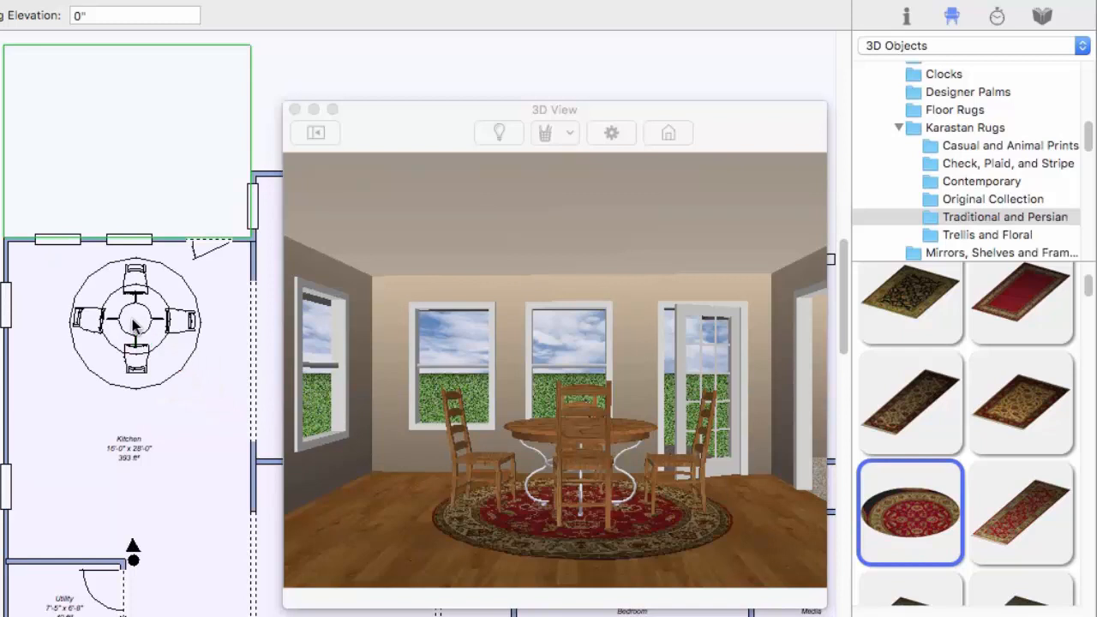
Raise the round rug to the 3'-4 1/2" elevation of the 54in round table, shrinking the 3D view to uncover the elevation list
{"action": "left_click", "coordinate": [170, 273]}
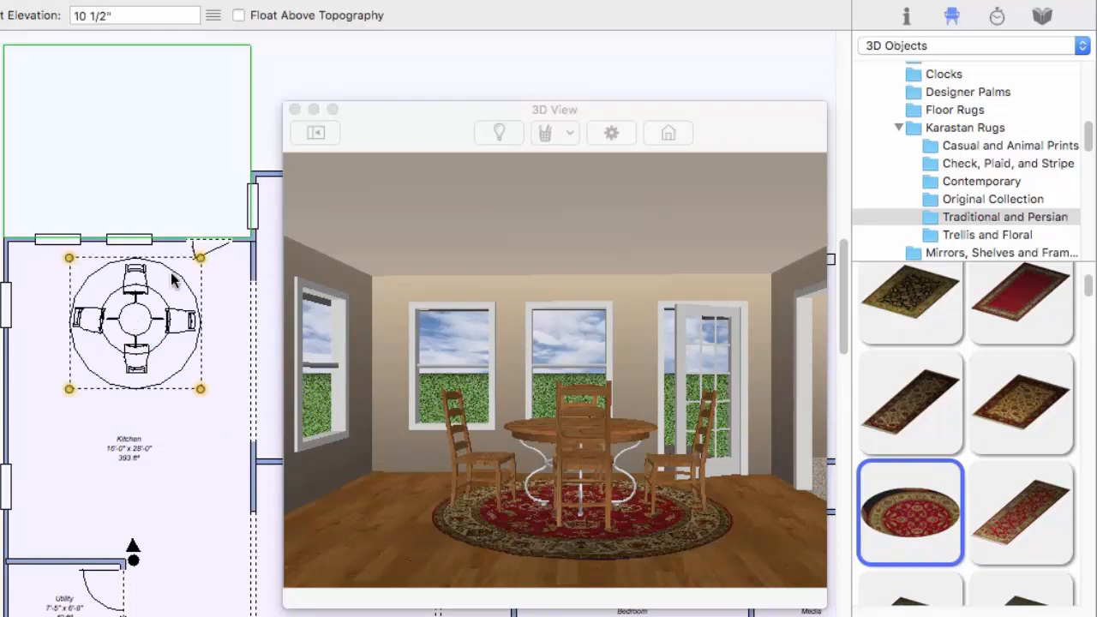
{"action": "left_click", "coordinate": [212, 17]}
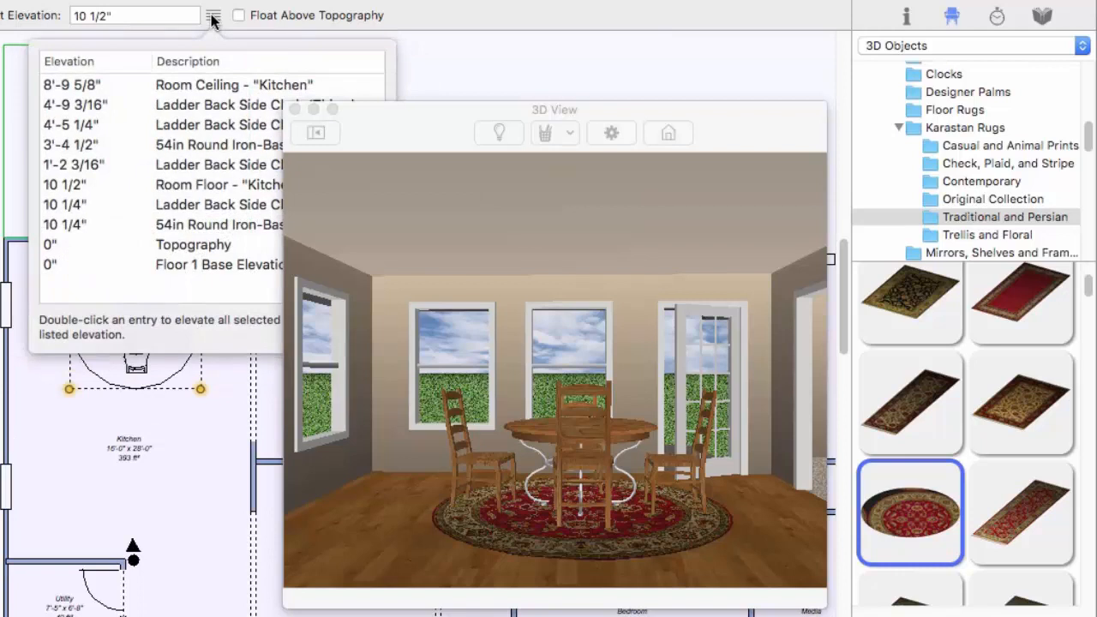
{"action": "left_click", "coordinate": [283, 106]}
{"action": "left_click_drag", "start_coordinate": [282, 106], "coordinate": [405, 194]}
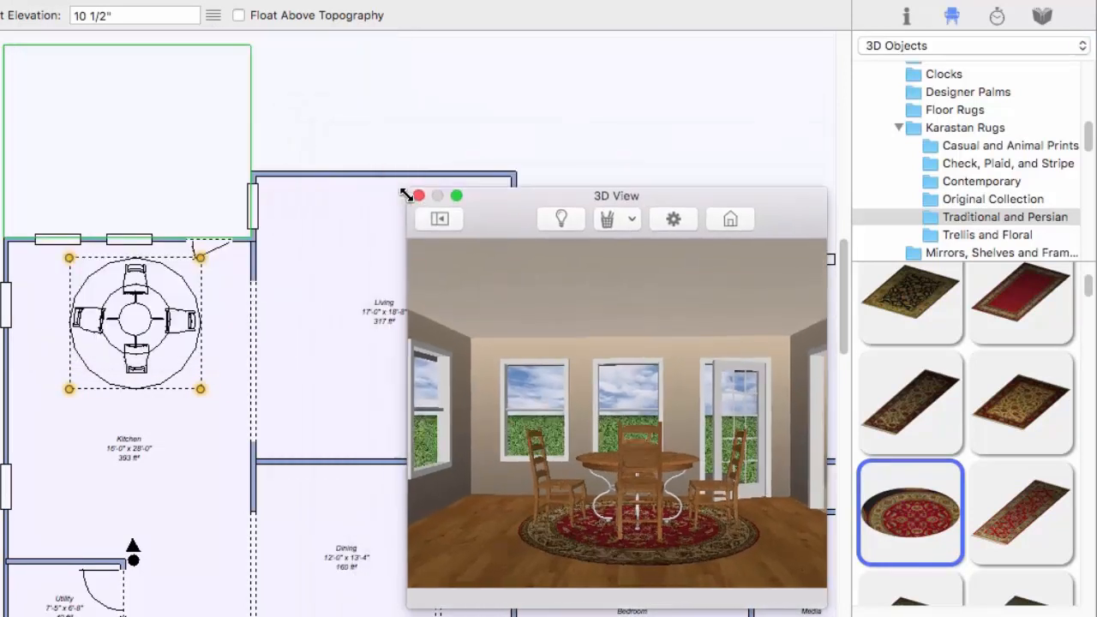
{"action": "left_click", "coordinate": [219, 14]}
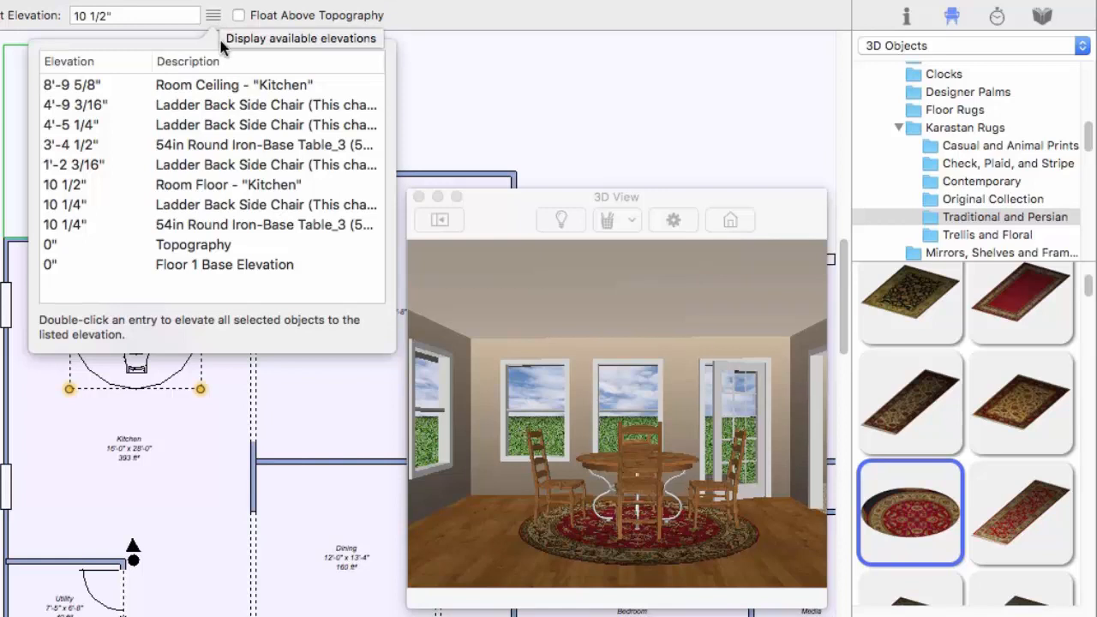
{"action": "double_click", "coordinate": [225, 151]}
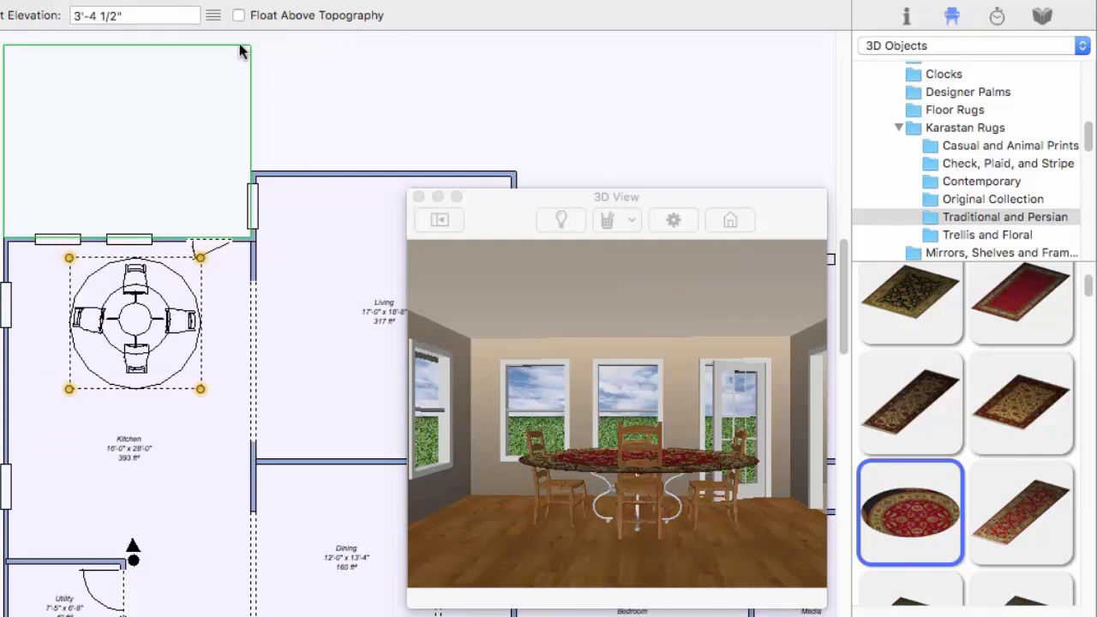
Set the rug's elevation to the kitchen room floor at 10 1/2" and enlarge the 3D view
{"action": "left_click", "coordinate": [213, 15]}
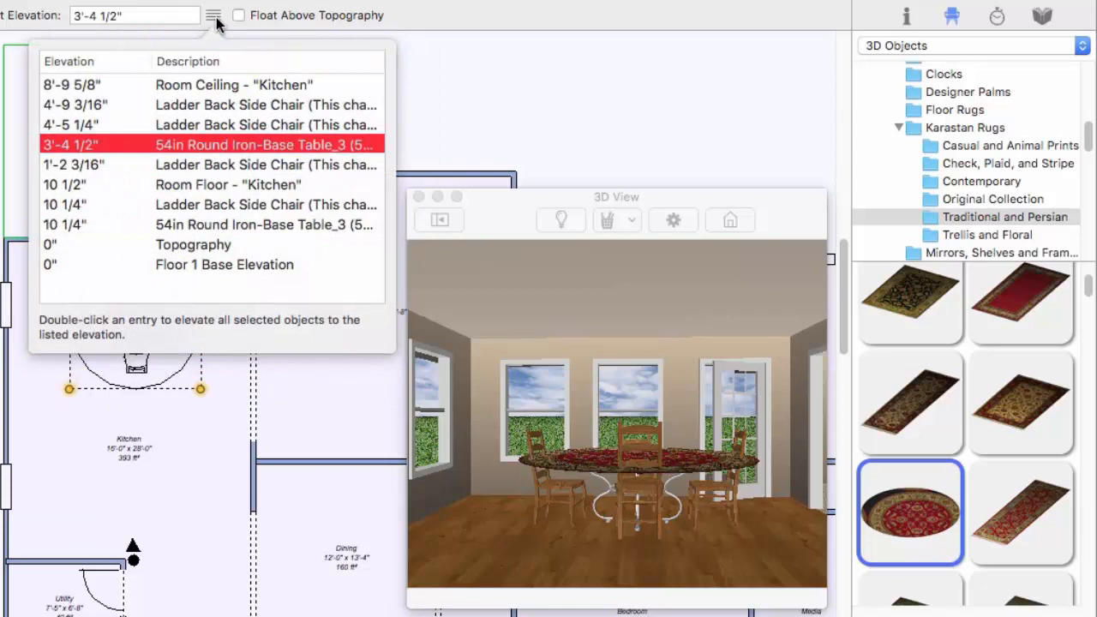
{"action": "double_click", "coordinate": [216, 184]}
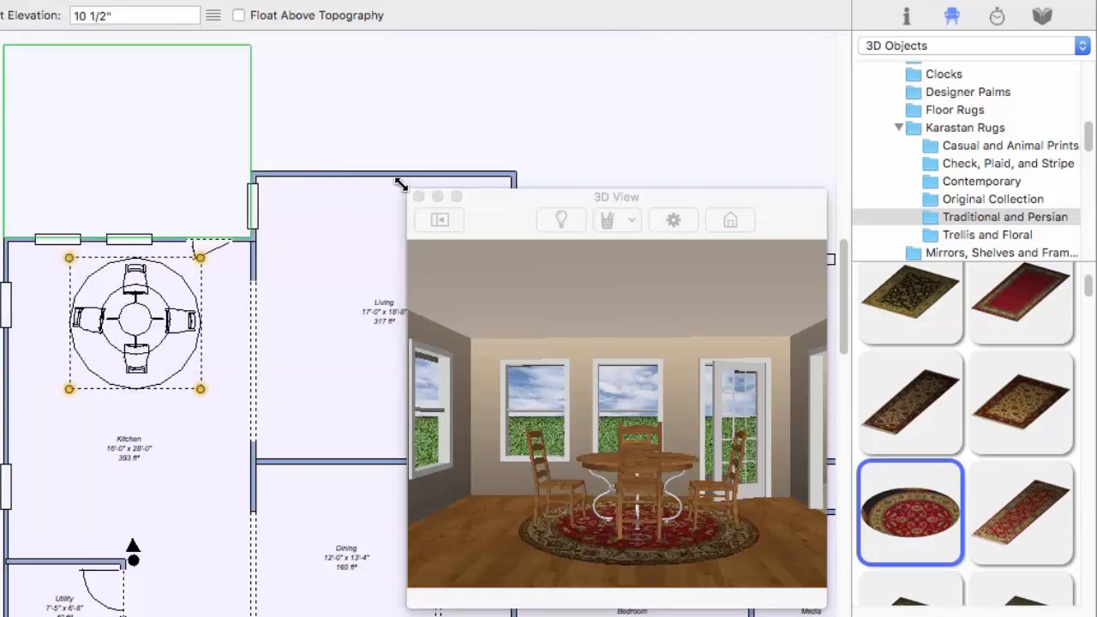
{"action": "left_click_drag", "start_coordinate": [400, 185], "coordinate": [293, 132]}
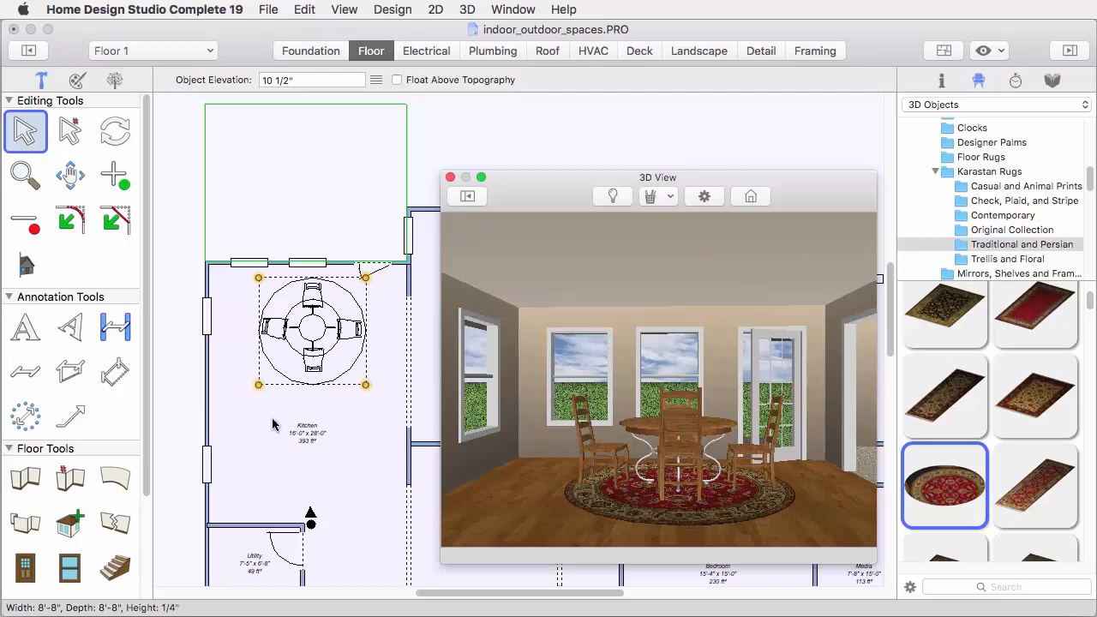
Delete the round table and its four ladder-back chairs together, leaving the rug in place
{"action": "left_click", "coordinate": [171, 294]}
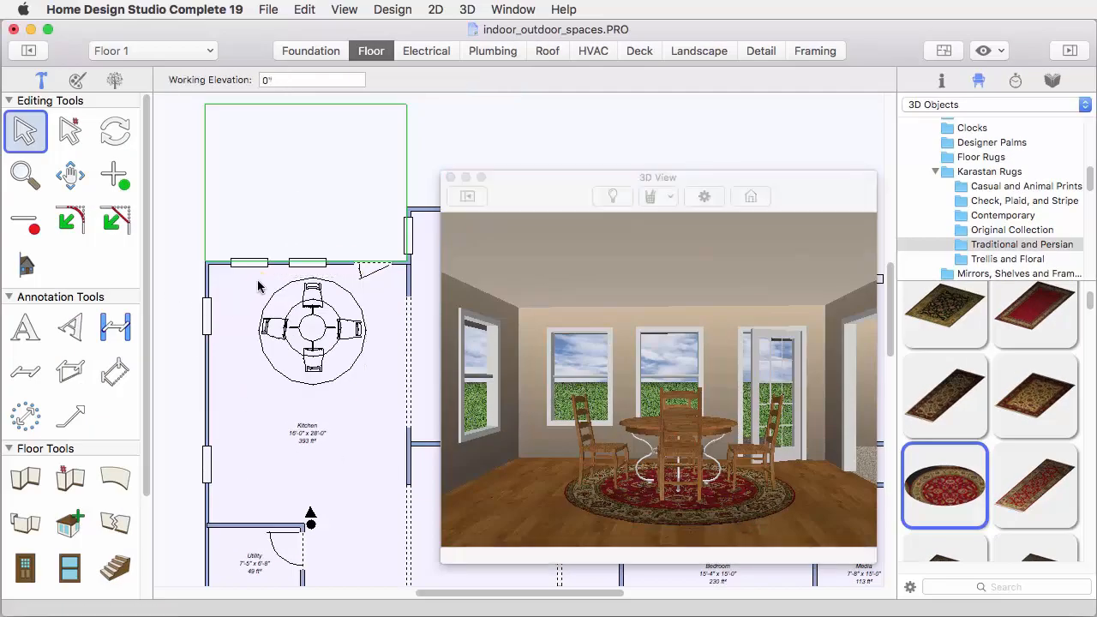
{"action": "left_click_drag", "start_coordinate": [255, 277], "coordinate": [362, 378]}
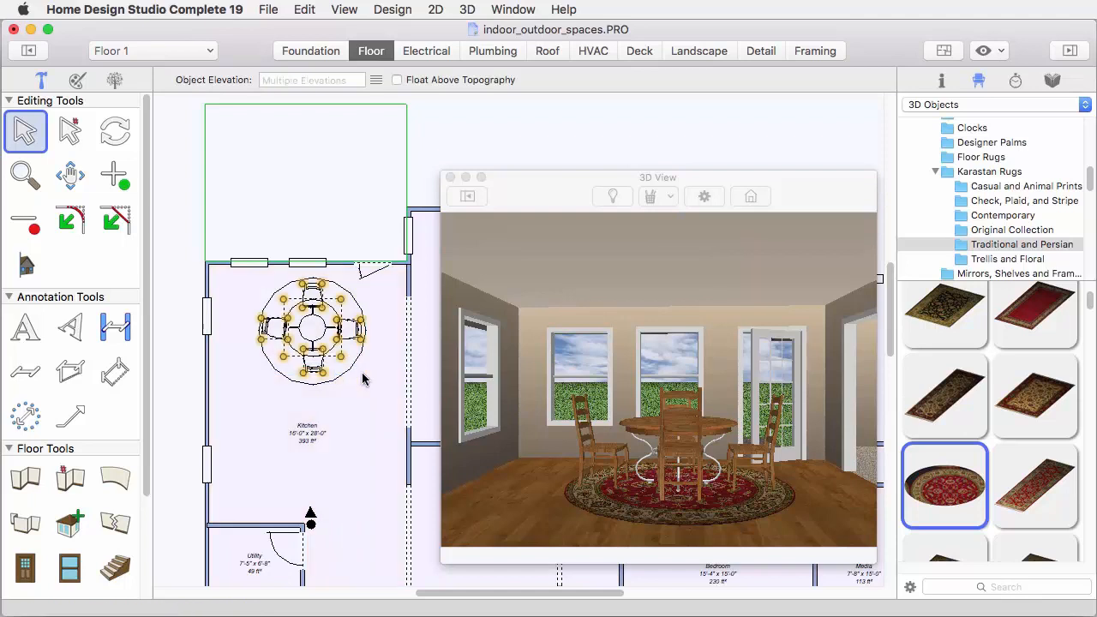
{"action": "key", "text": "Delete"}
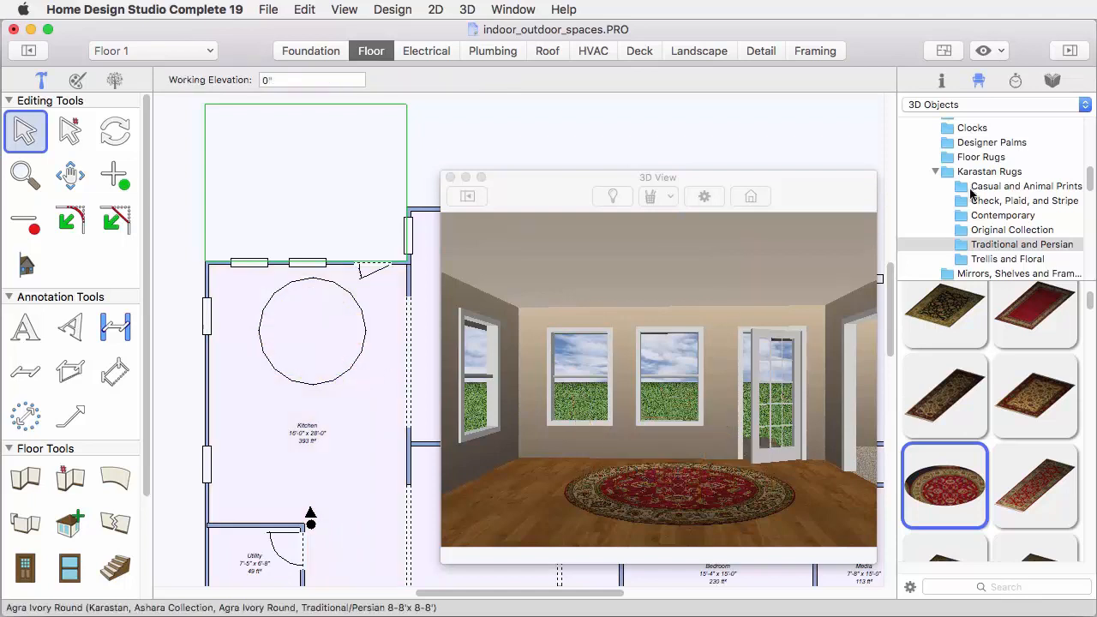
Place the Eat-In Kitchen template with round table, upholstered chairs and sideboard on the rug, elevated to the kitchen floor at 10 1/2"
{"action": "left_click", "coordinate": [998, 103]}
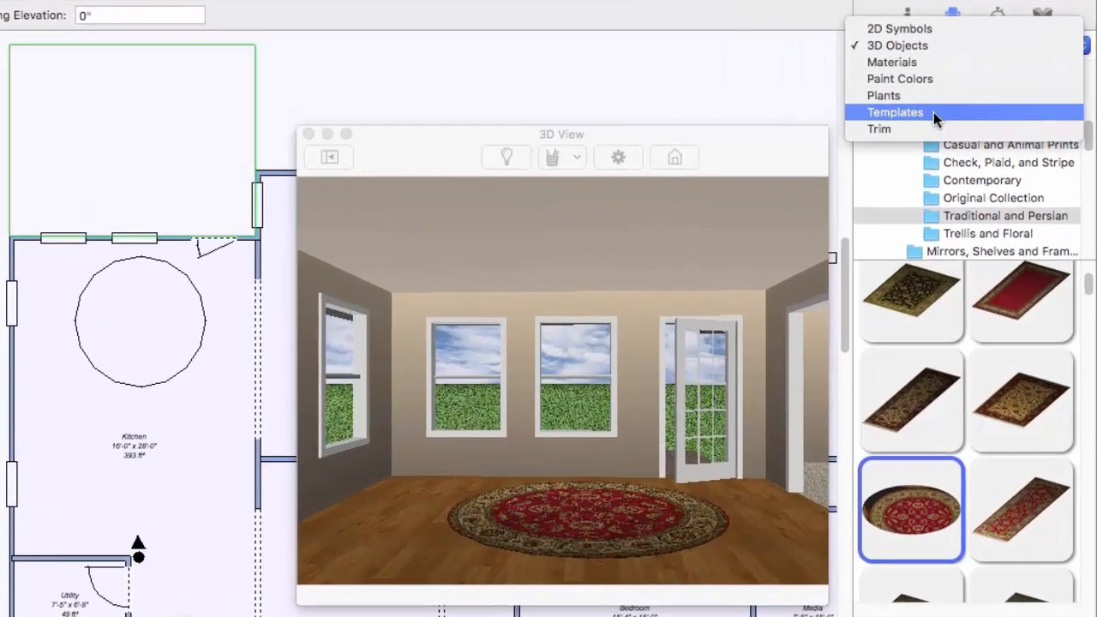
{"action": "left_click", "coordinate": [943, 131]}
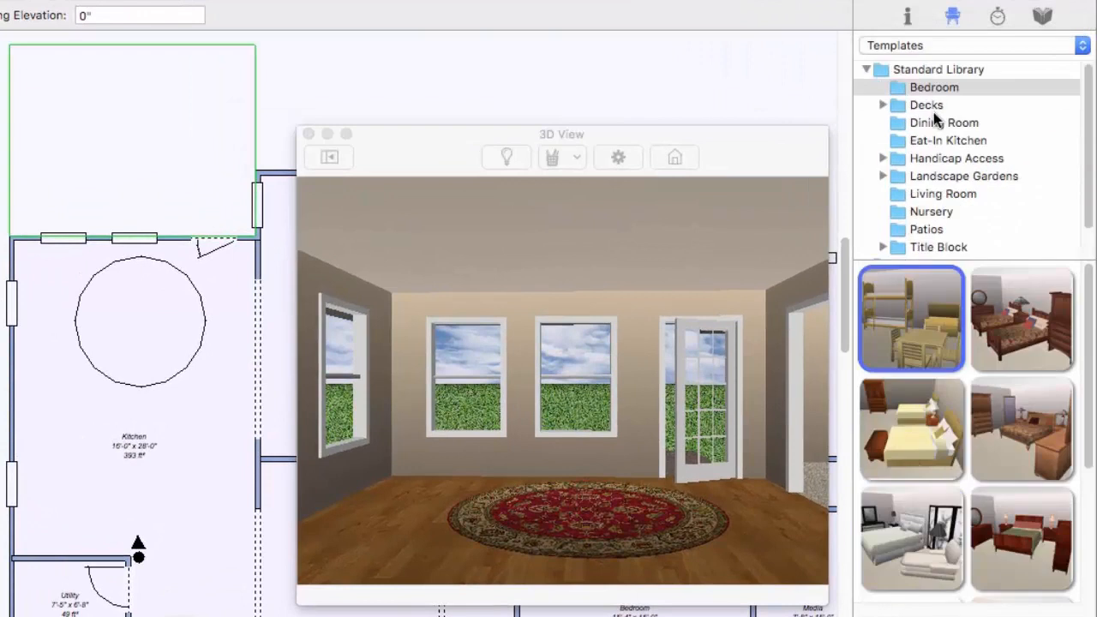
{"action": "left_click", "coordinate": [913, 144]}
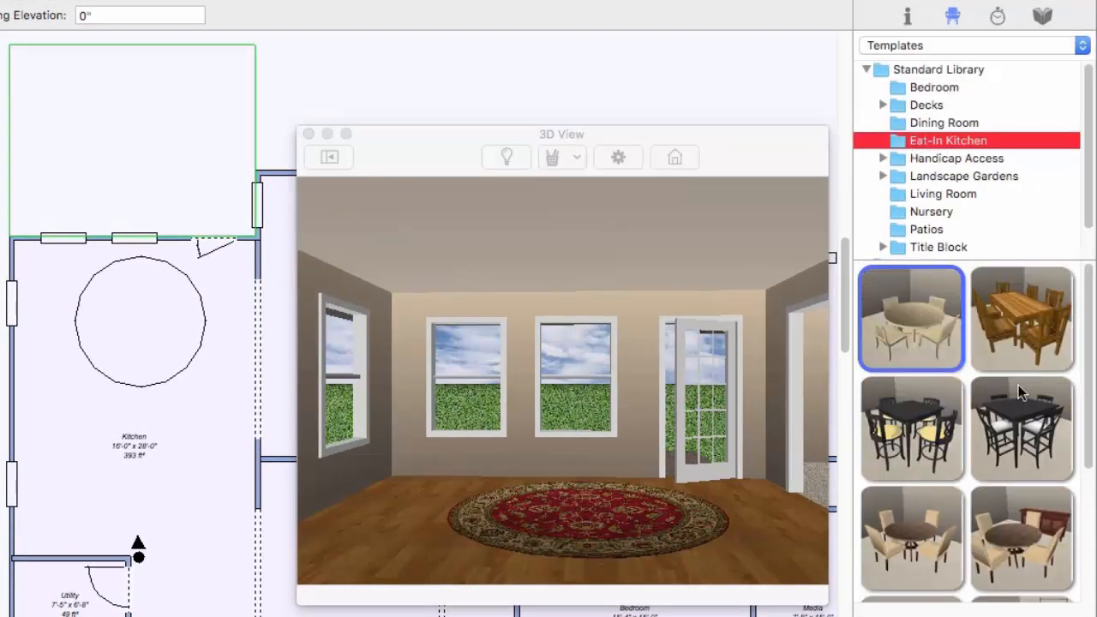
{"action": "left_click", "coordinate": [1008, 529]}
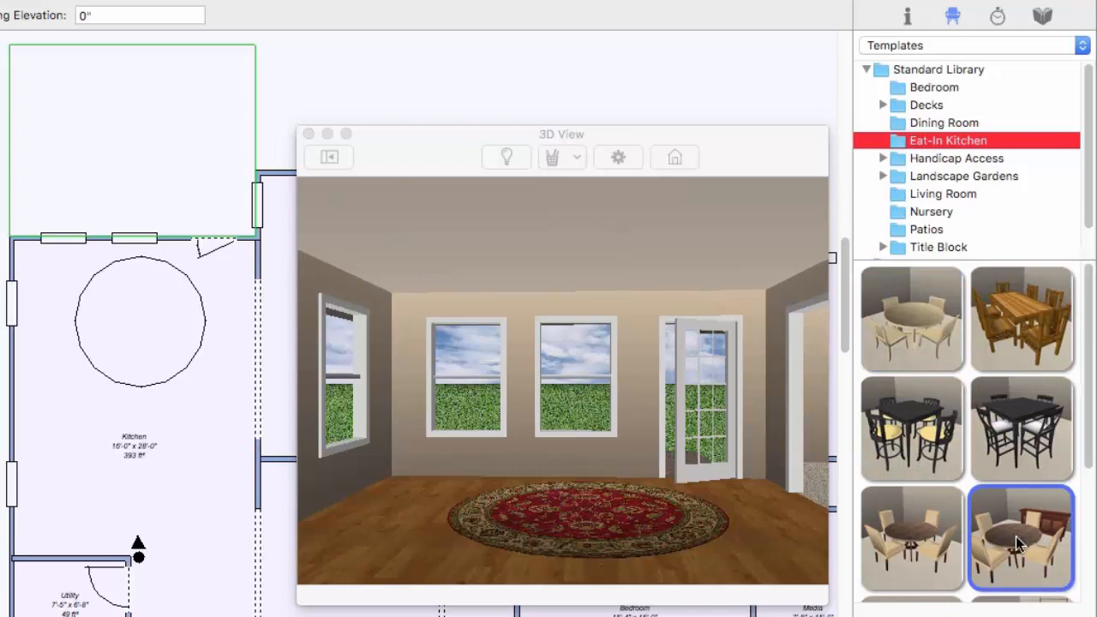
{"action": "left_click_drag", "start_coordinate": [1015, 537], "coordinate": [137, 322]}
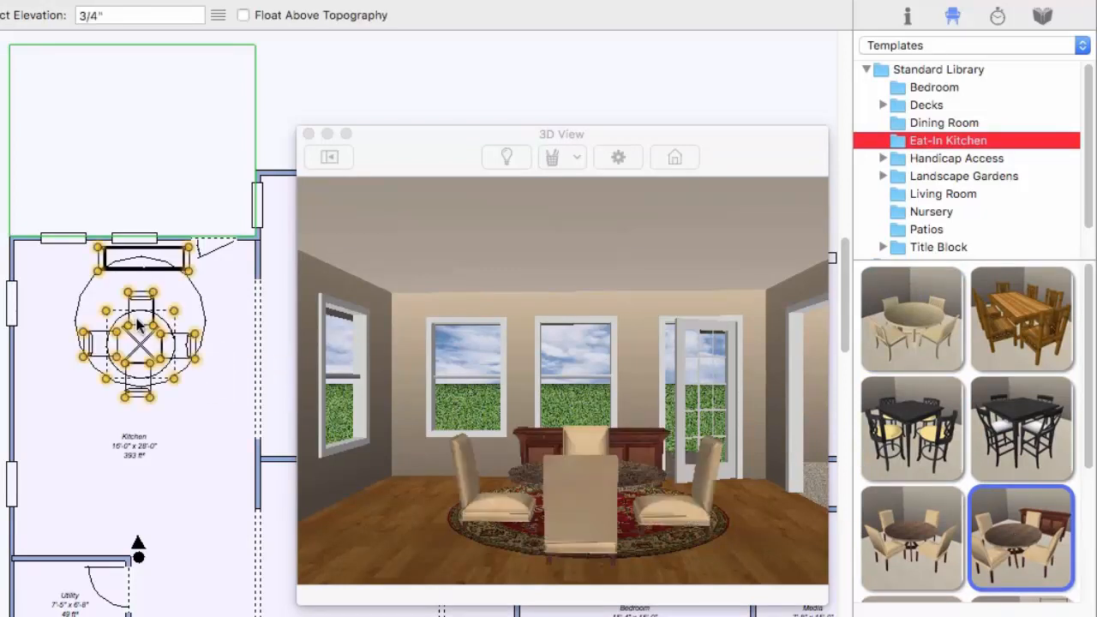
{"action": "left_click", "coordinate": [218, 14]}
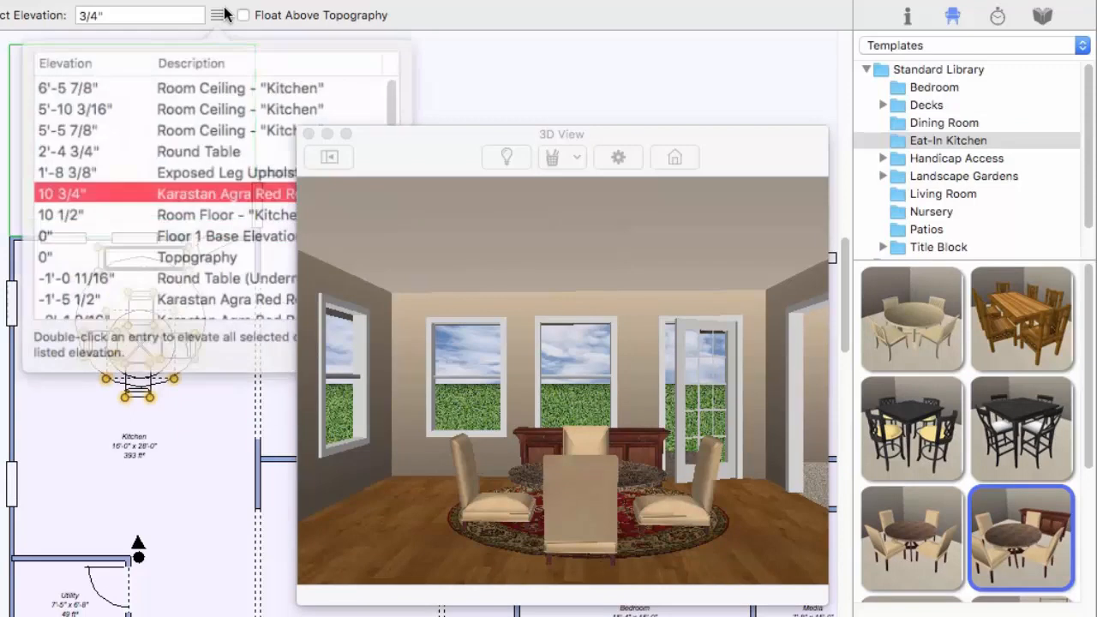
{"action": "double_click", "coordinate": [185, 210]}
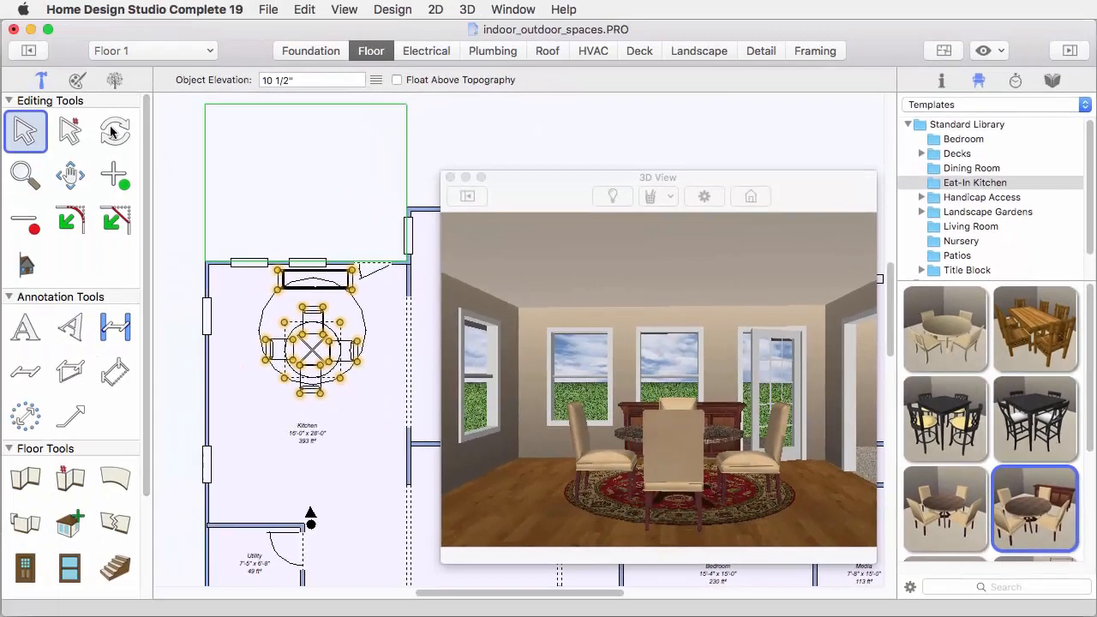
Rotate the dining template a quarter turn counterclockwise so the sideboard faces the left kitchen wall, and centre the table on the rug
{"action": "left_click", "coordinate": [113, 131]}
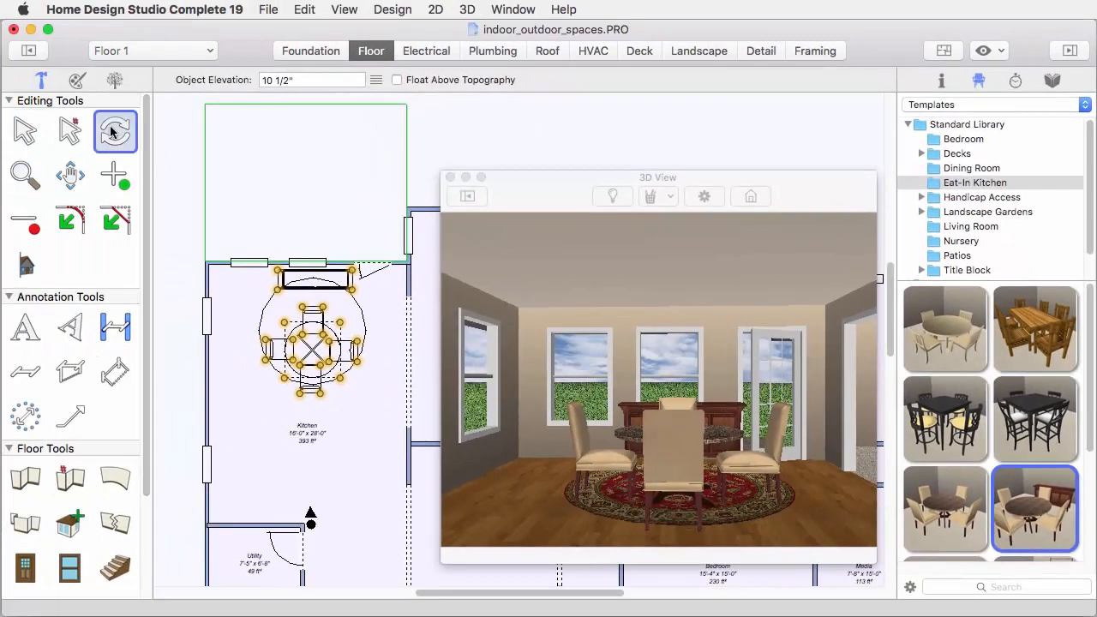
{"action": "left_click_drag", "start_coordinate": [276, 269], "coordinate": [253, 370]}
{"action": "left_click_drag", "start_coordinate": [251, 367], "coordinate": [249, 366]}
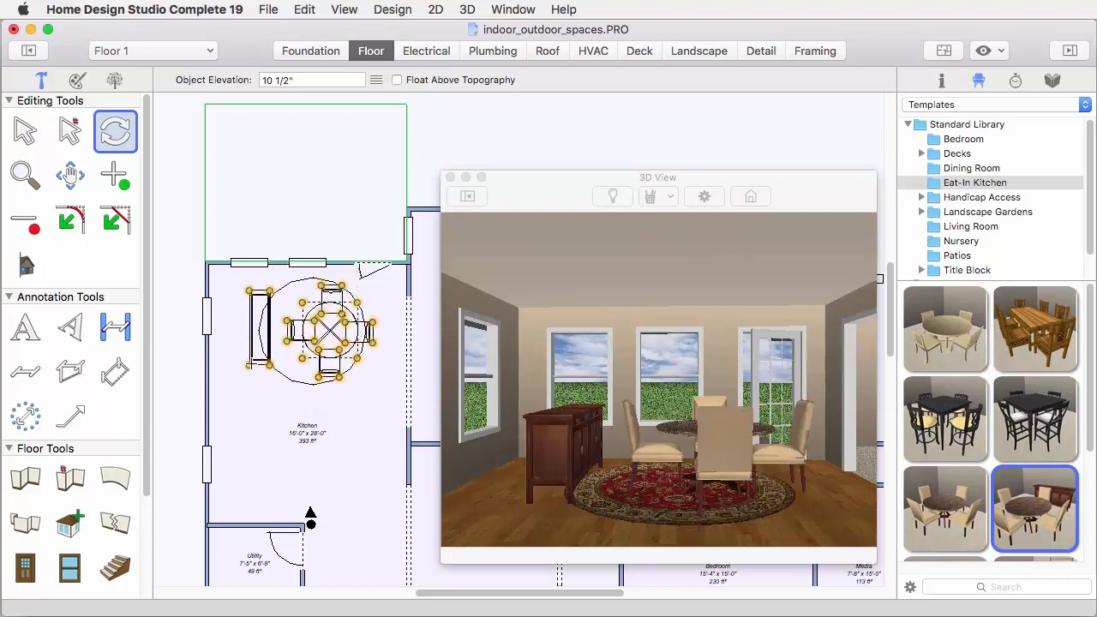
{"action": "left_click", "coordinate": [20, 133]}
{"action": "left_click_drag", "start_coordinate": [334, 317], "coordinate": [315, 315]}
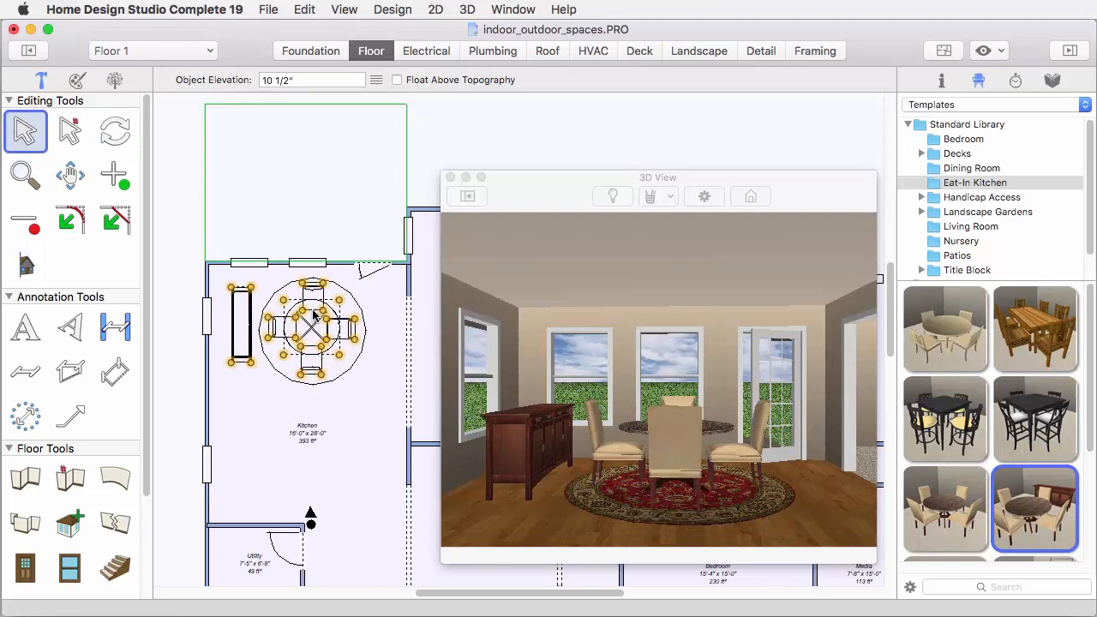
{"action": "key", "text": "Down"}
{"action": "key", "text": "Down"}
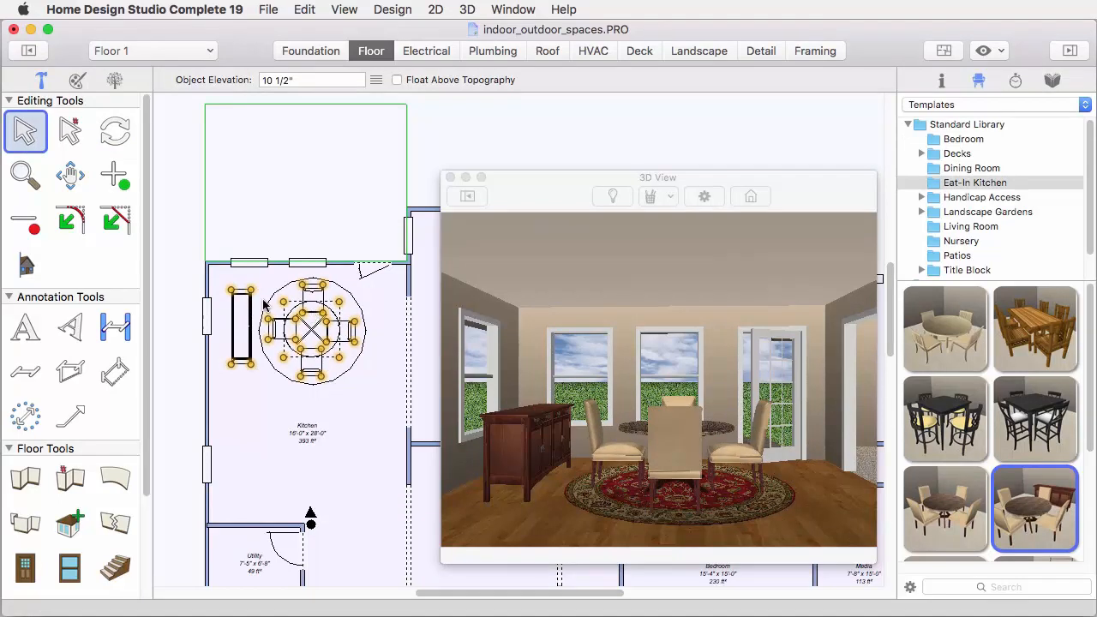
Move only the sideboard against the kitchen's left wall, between the two windows
{"action": "left_click", "coordinate": [161, 261]}
{"action": "left_click", "coordinate": [242, 322]}
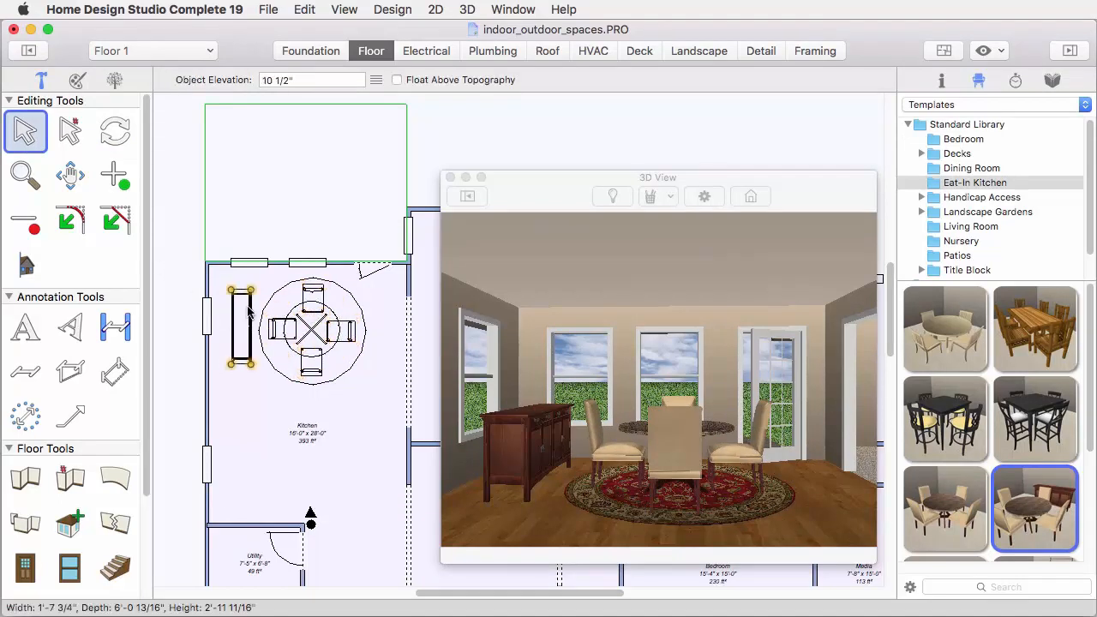
{"action": "left_click_drag", "start_coordinate": [249, 313], "coordinate": [228, 362]}
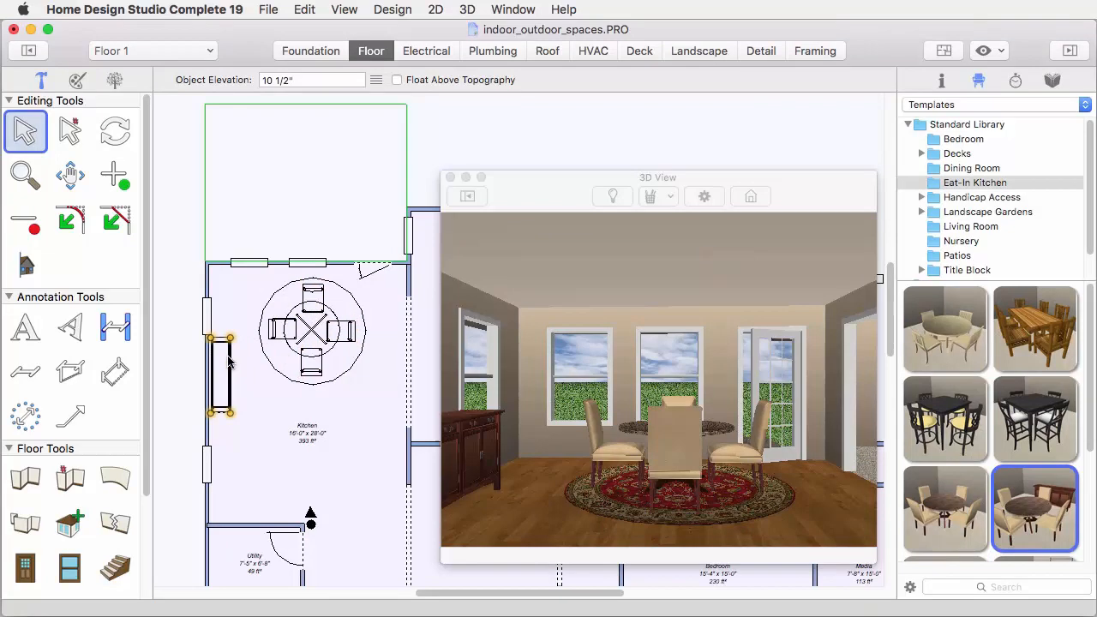
{"action": "key", "text": "Down"}
{"action": "key", "text": "Down"}
{"action": "key", "text": "Down"}
{"action": "key", "text": "Down"}
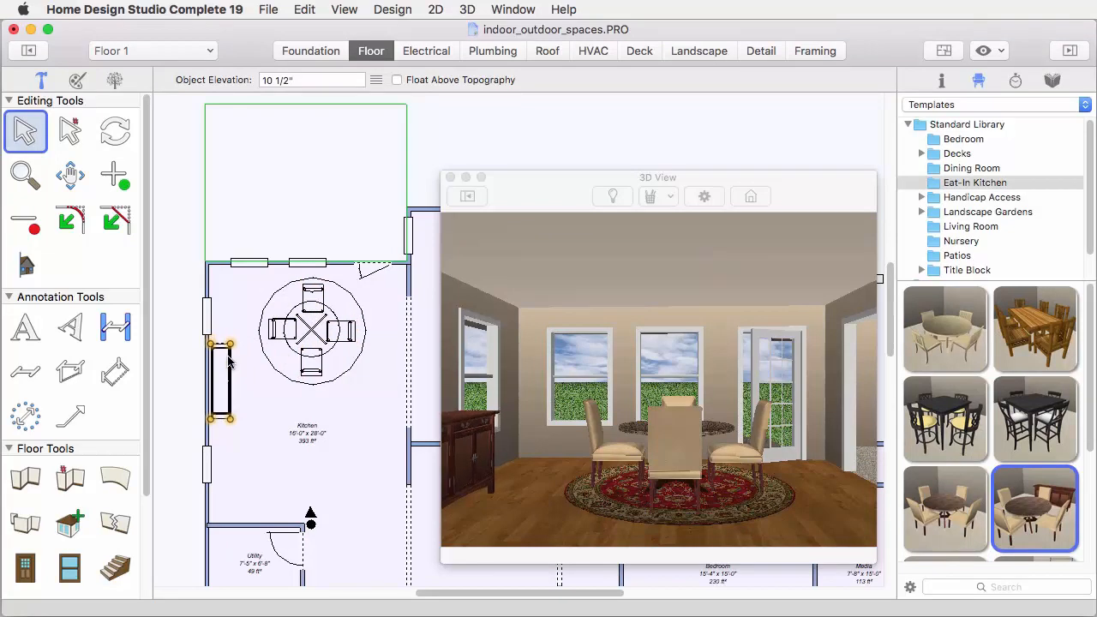
Apply the Brocade_Orange material from the Fabric and Upholstery Patterns to the nearest dining chair in the 3D view, using Smart Grouping
{"action": "left_click", "coordinate": [940, 104]}
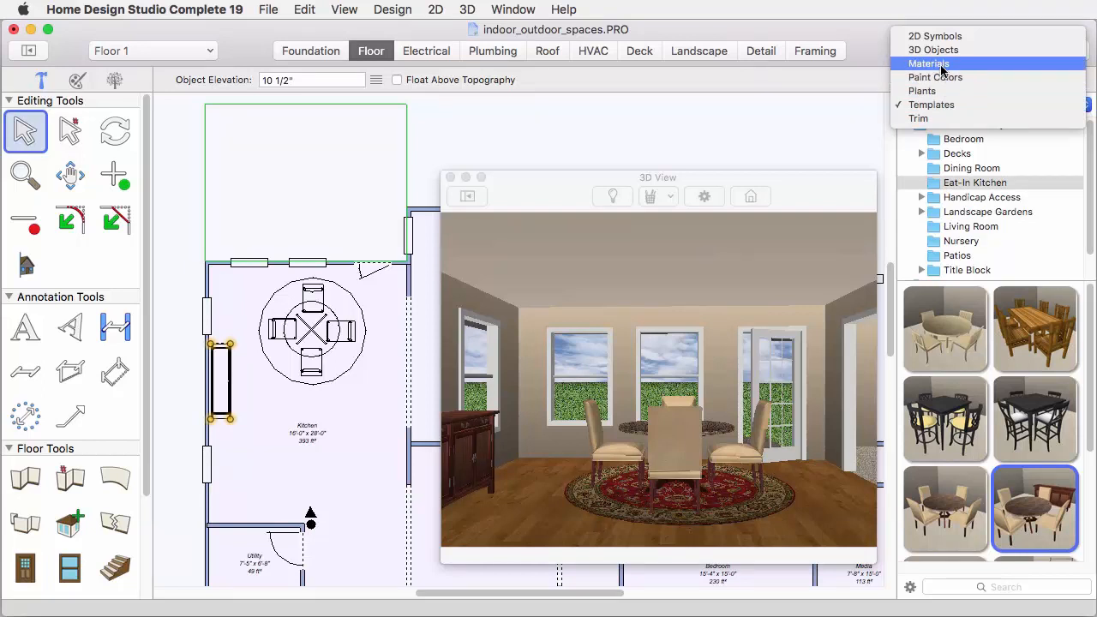
{"action": "left_click", "coordinate": [940, 65]}
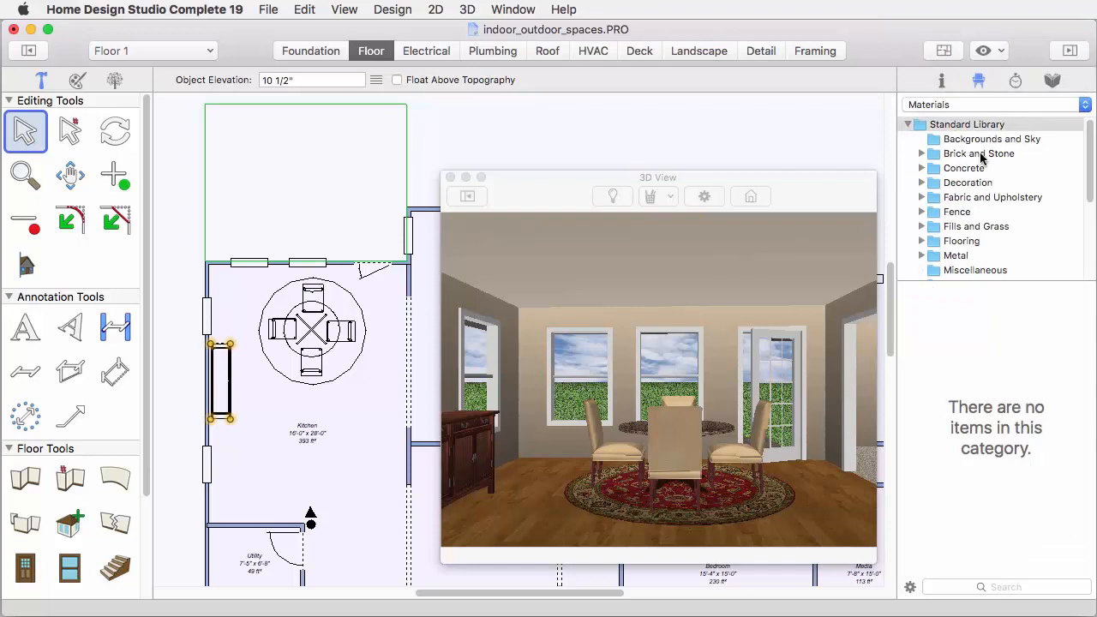
{"action": "left_click", "coordinate": [921, 197]}
{"action": "scroll", "coordinate": [968, 199], "scroll_direction": "down", "scroll_amount": 1}
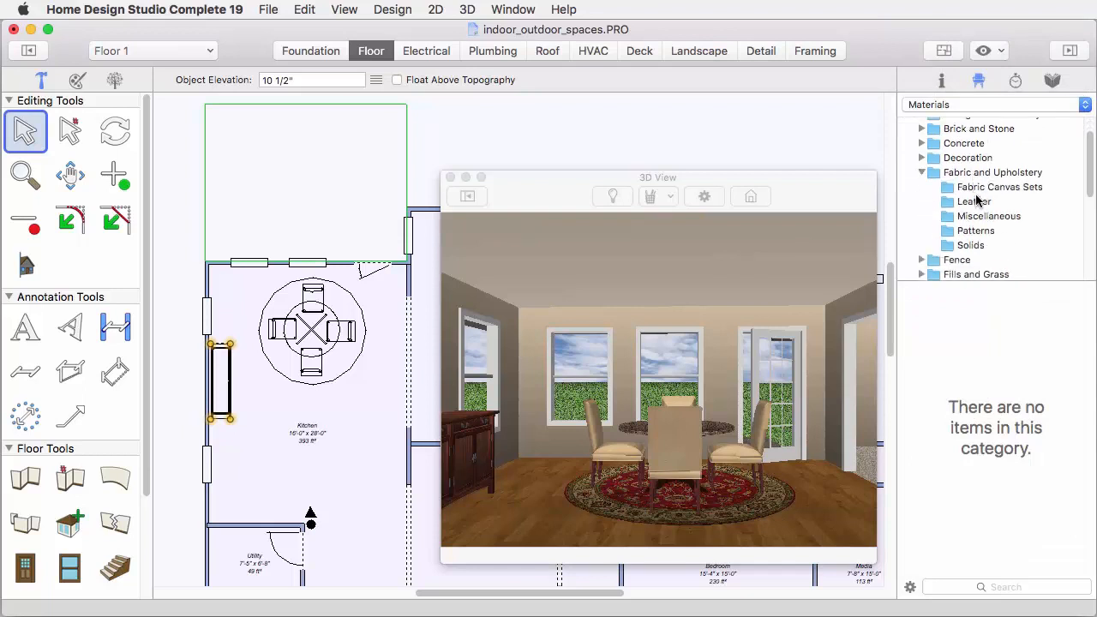
{"action": "left_click", "coordinate": [975, 228]}
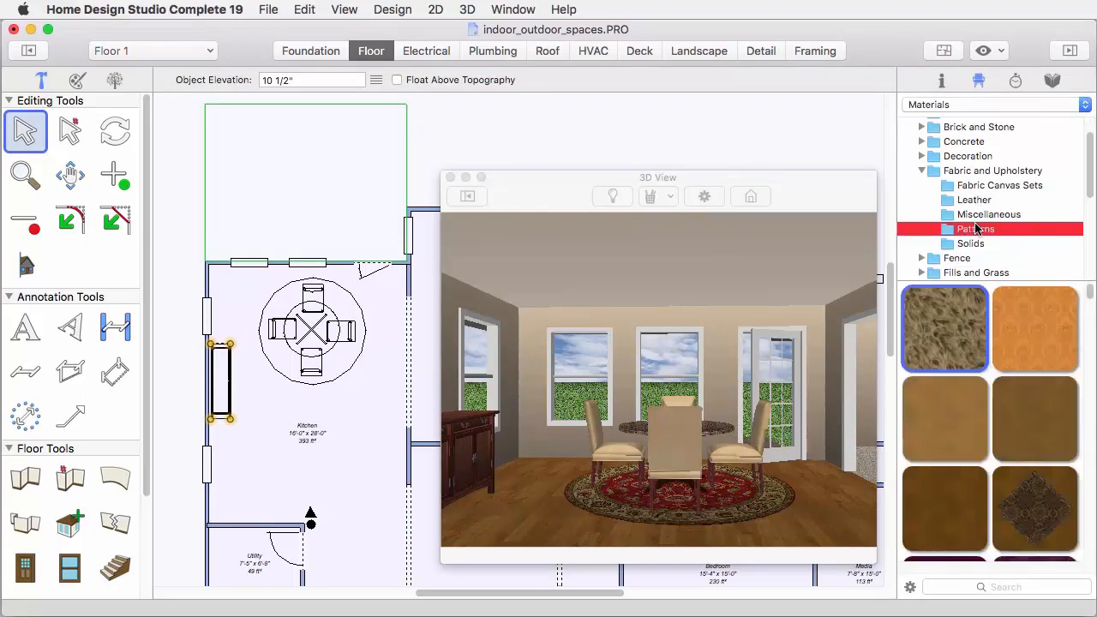
{"action": "left_click", "coordinate": [1032, 328]}
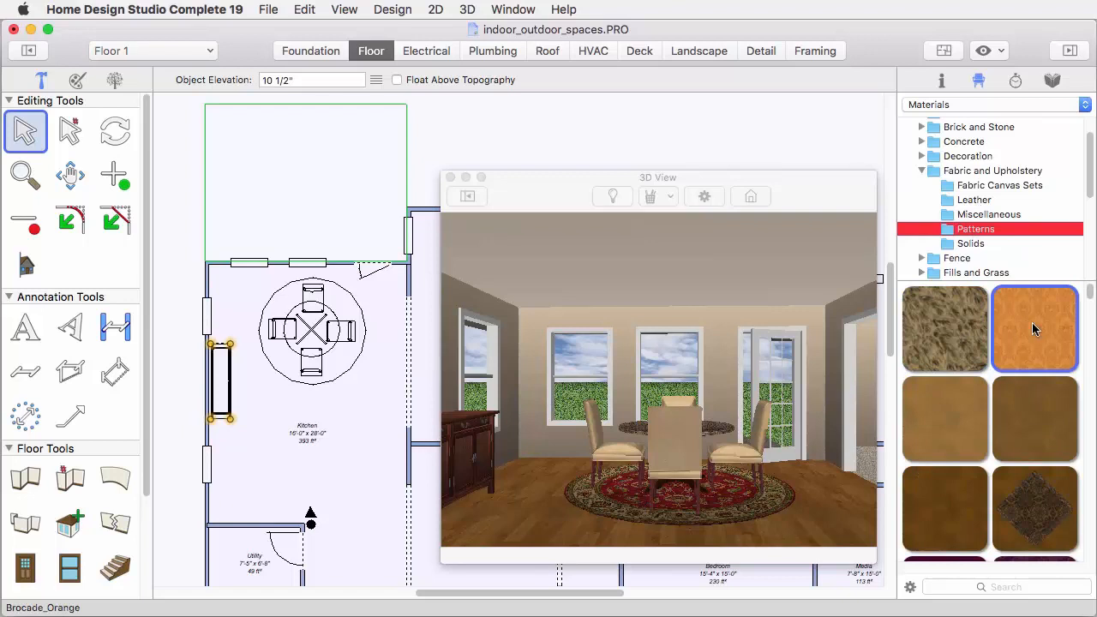
{"action": "left_click_drag", "start_coordinate": [1032, 328], "coordinate": [683, 440]}
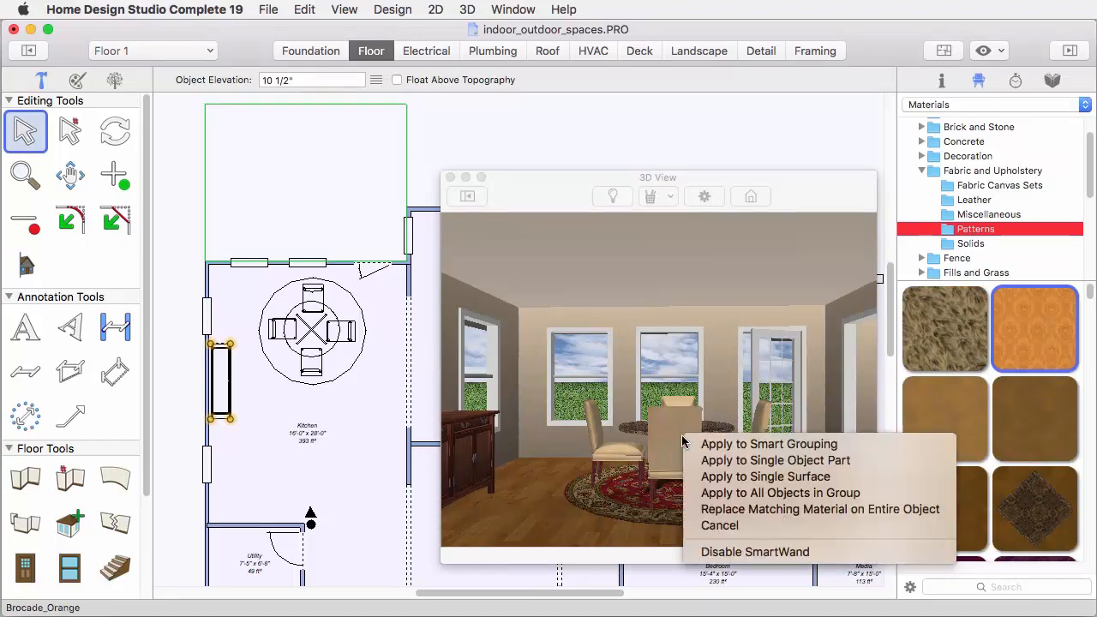
{"action": "left_click", "coordinate": [803, 446]}
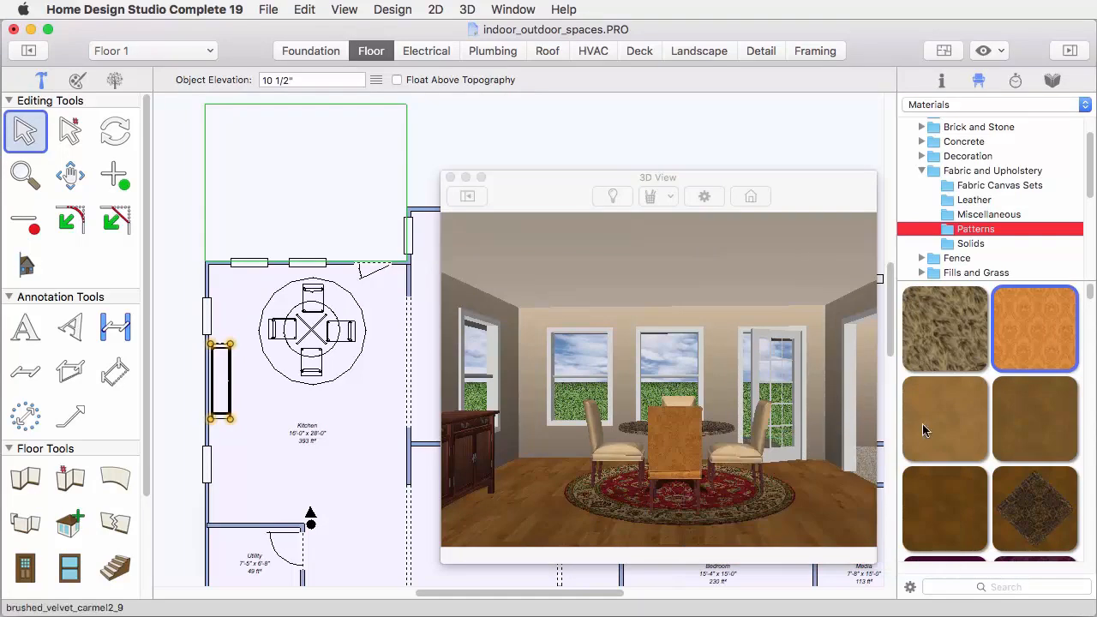
Apply Brocade_Orange to the upholstery of the right, far and left dining chairs as well, using Smart Grouping for each
{"action": "left_click", "coordinate": [745, 453]}
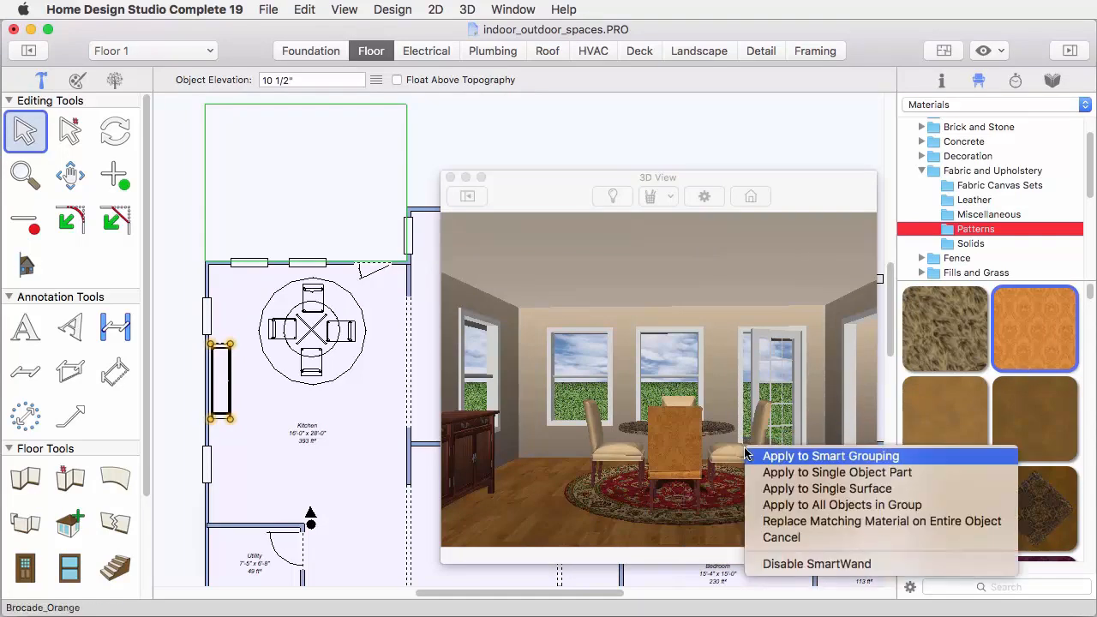
{"action": "left_click", "coordinate": [775, 456]}
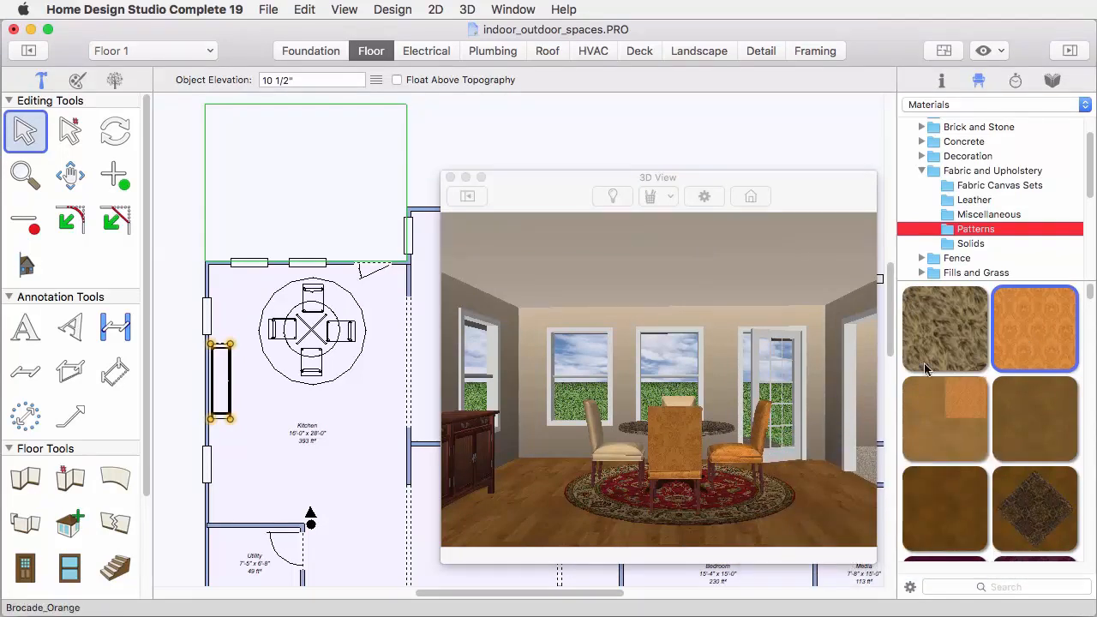
{"action": "left_click", "coordinate": [696, 409]}
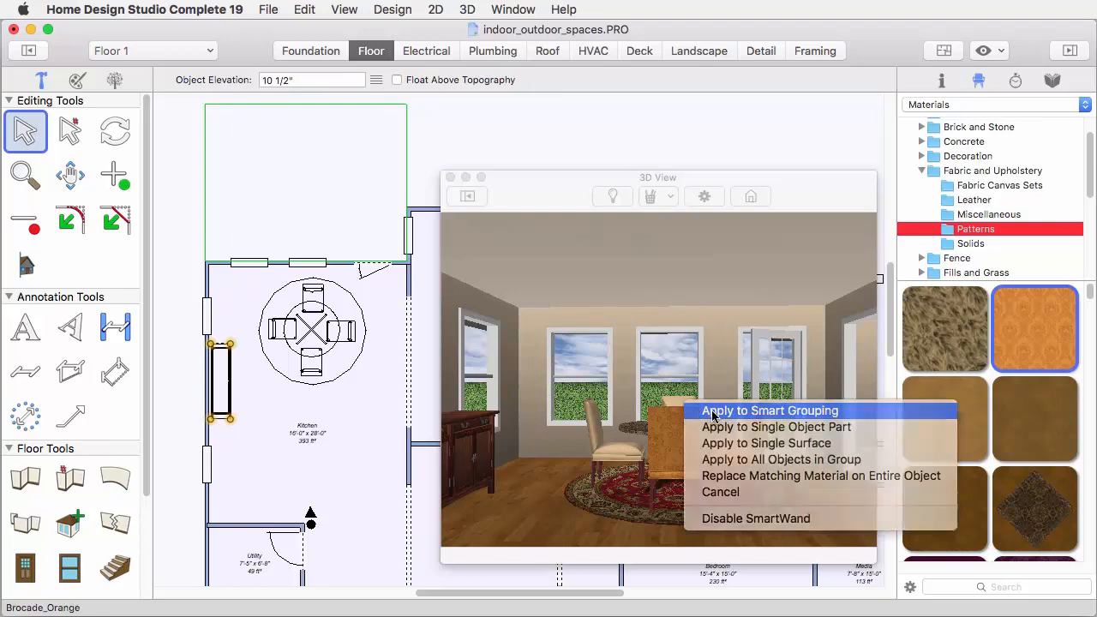
{"action": "left_click", "coordinate": [712, 411]}
{"action": "left_click_drag", "start_coordinate": [1020, 341], "coordinate": [632, 445]}
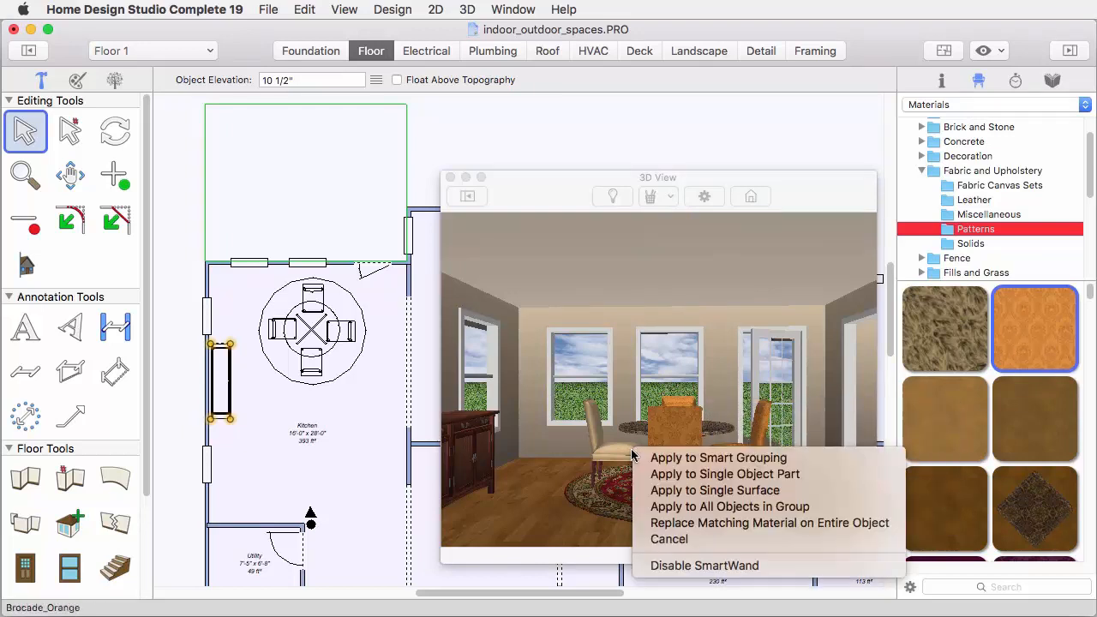
{"action": "left_click", "coordinate": [689, 459]}
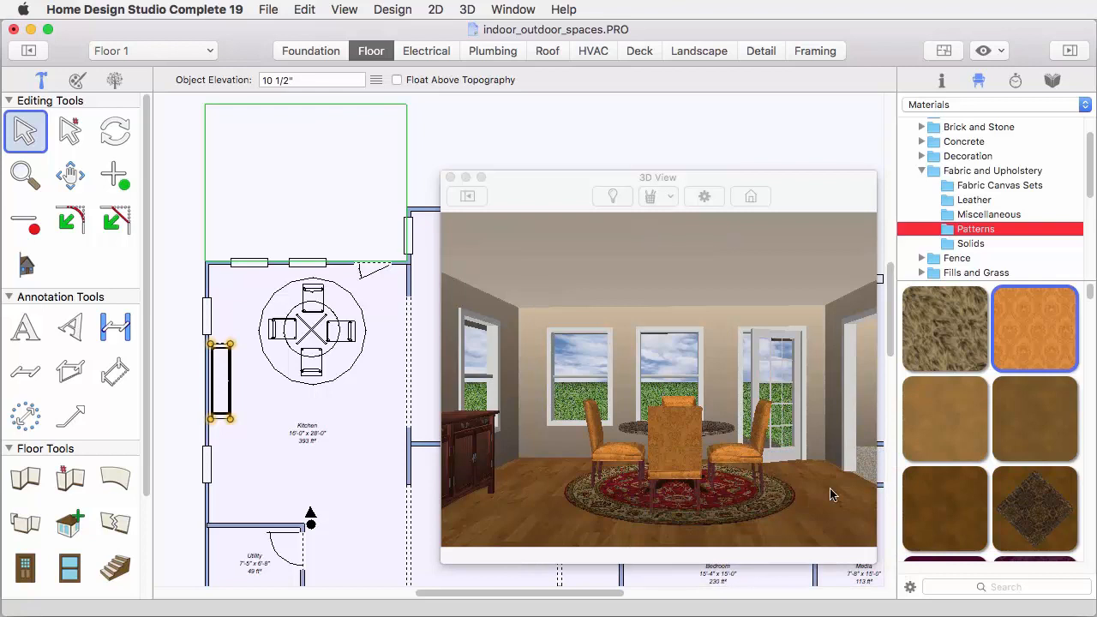